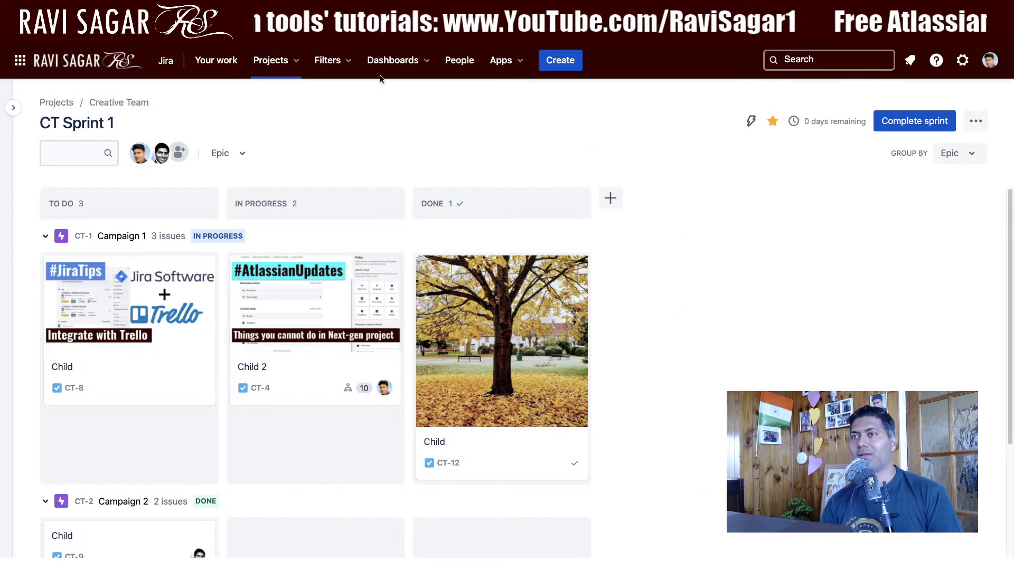
Start creating a new issue in the SCRUM (SCRUM) project
click(299, 72)
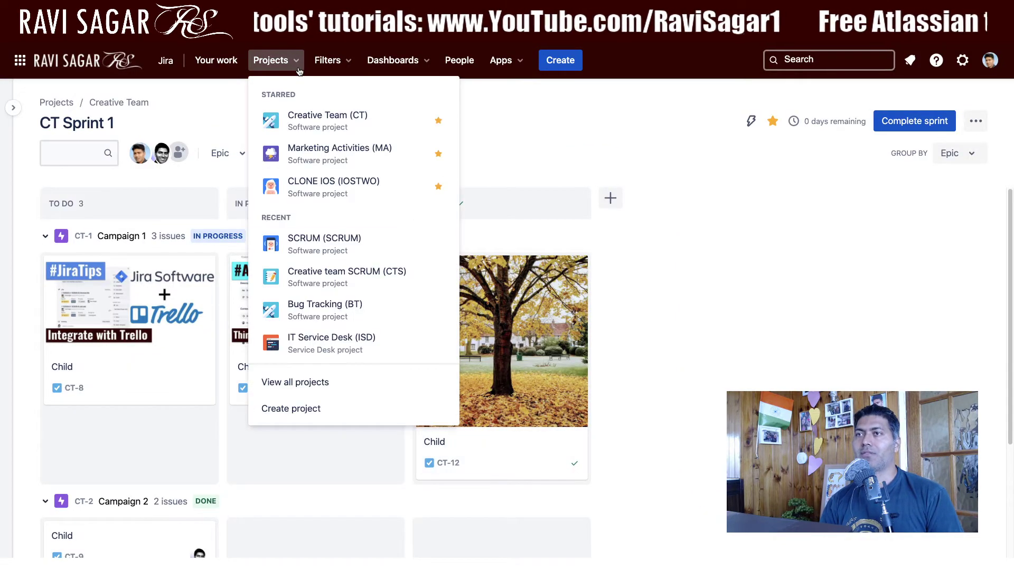
click(554, 109)
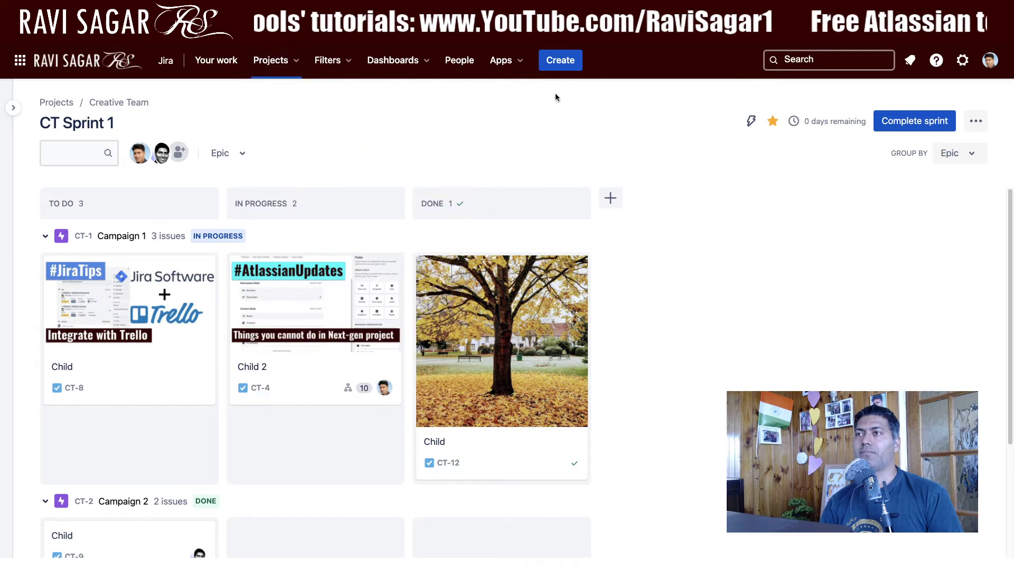
click(562, 62)
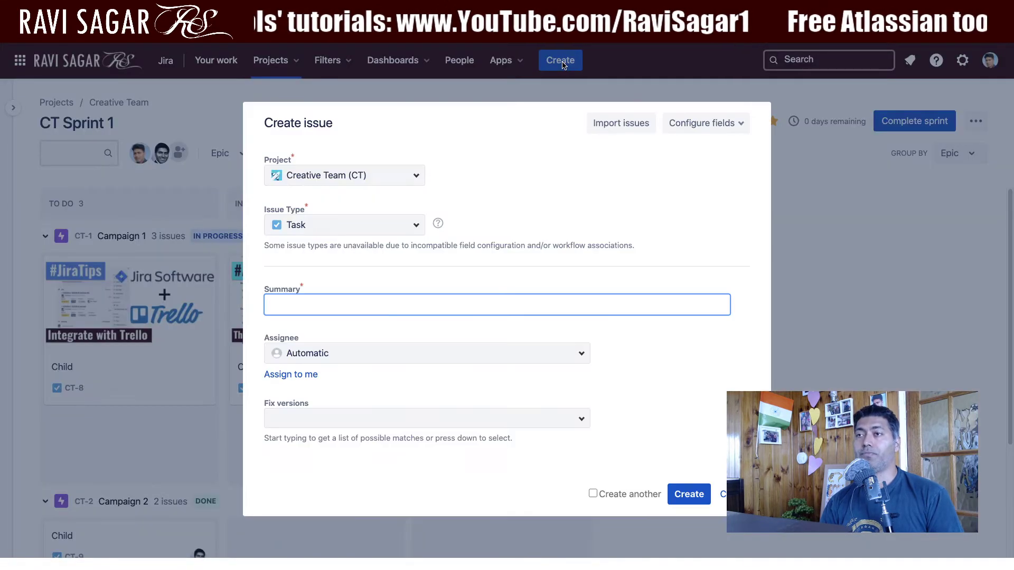
click(420, 177)
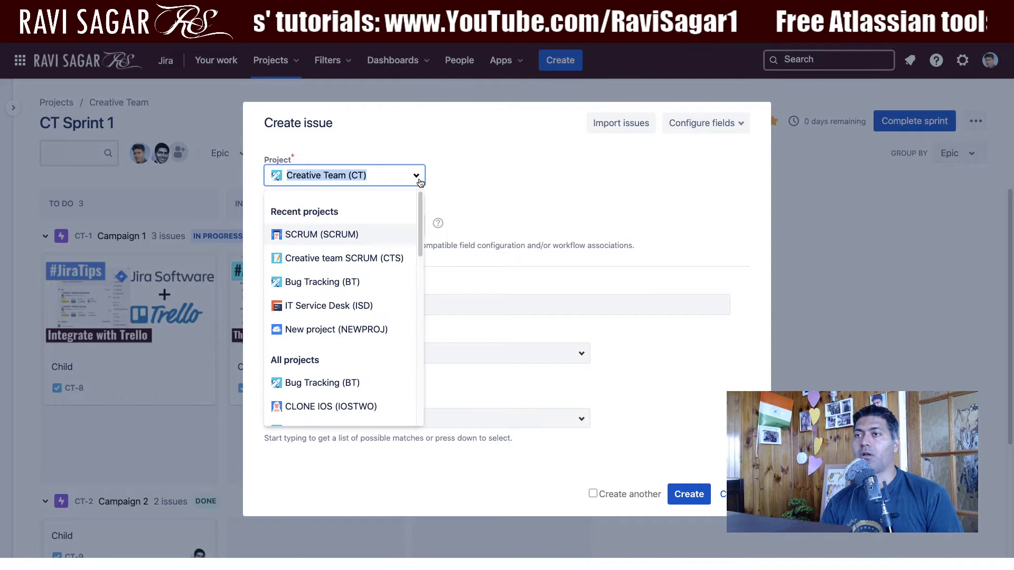
click(359, 237)
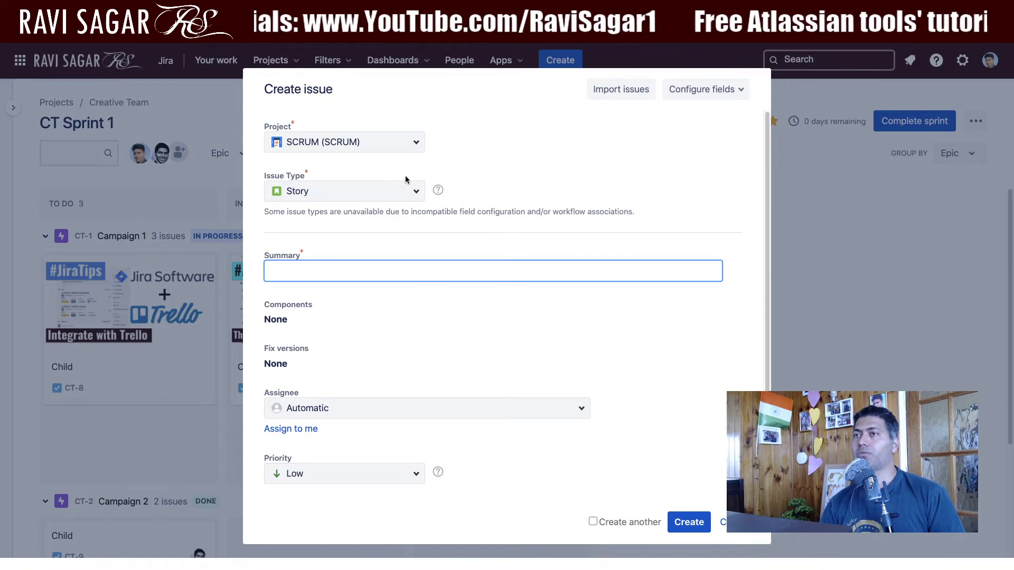
Review the fields on the Story create form and the list of fields that can be shown on it
scroll(415, 299, down, 1)
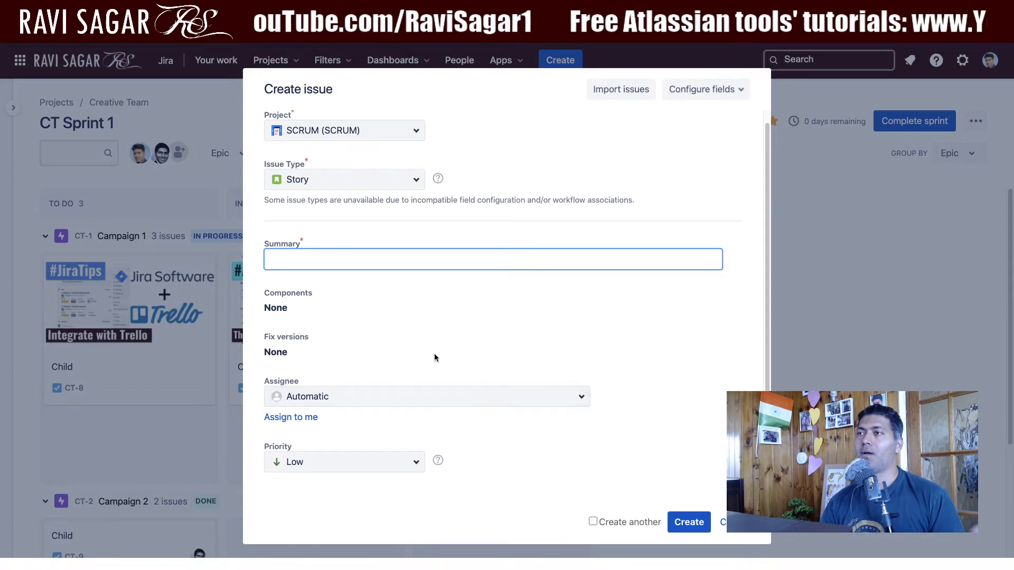
click(748, 90)
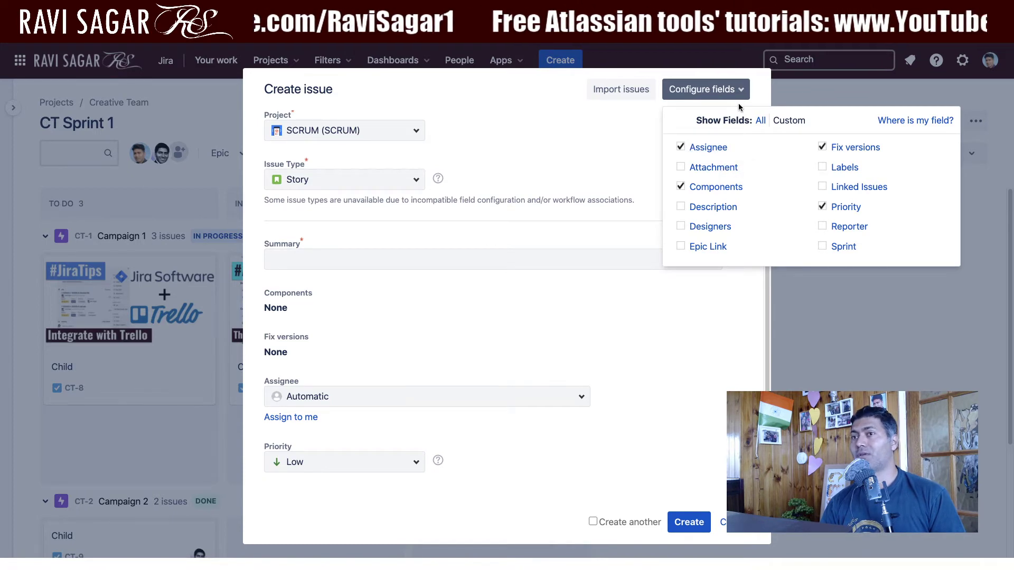
click(406, 257)
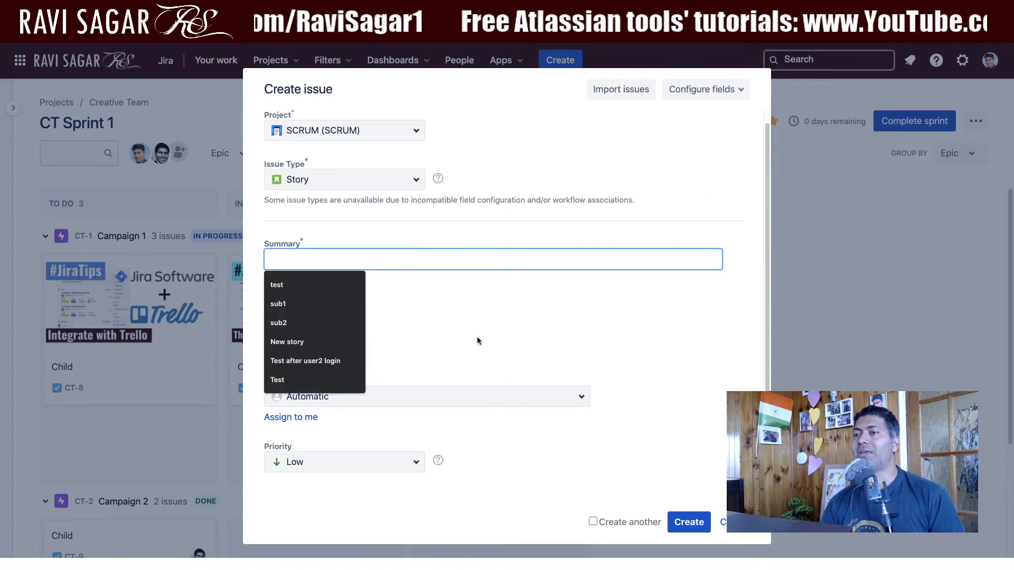
click(568, 334)
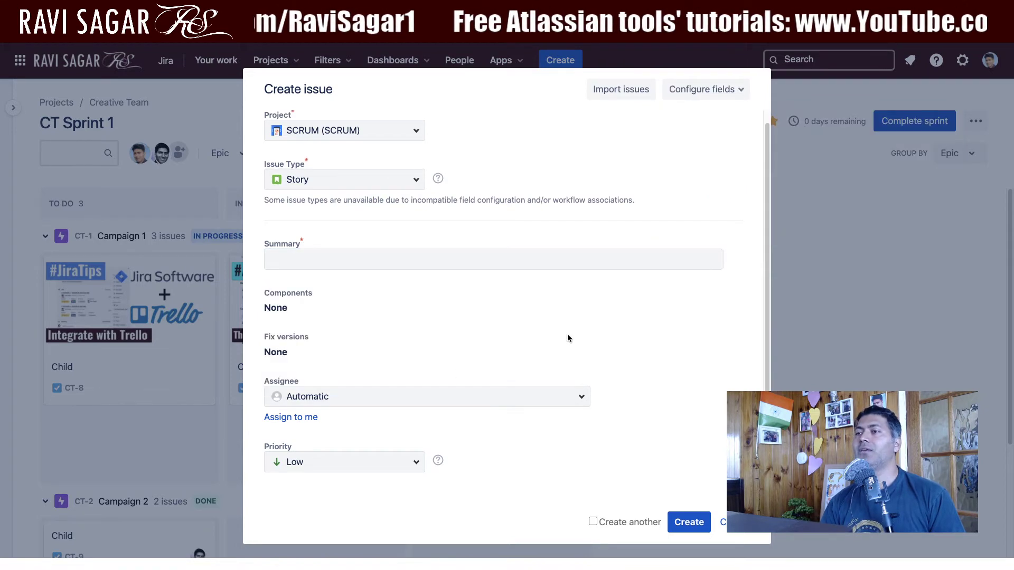
Try switching the Attachment and Description fields on and off for the create issue form
click(727, 95)
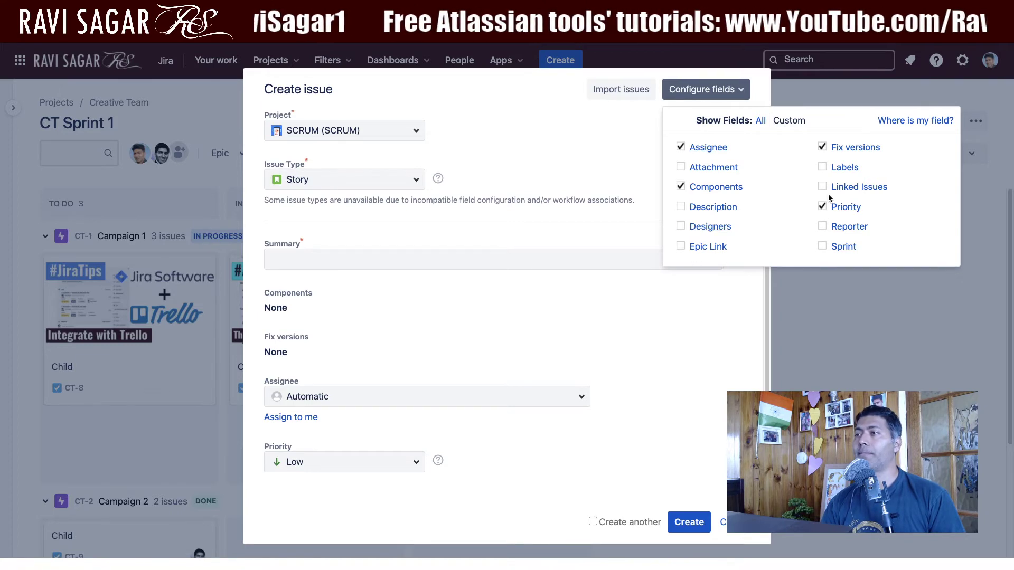
click(705, 168)
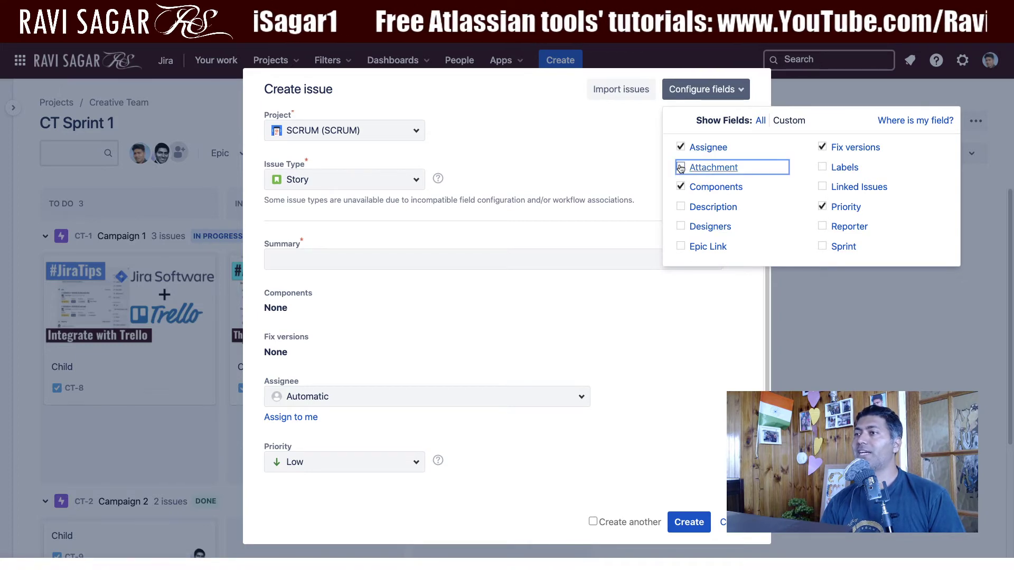
click(680, 208)
click(680, 207)
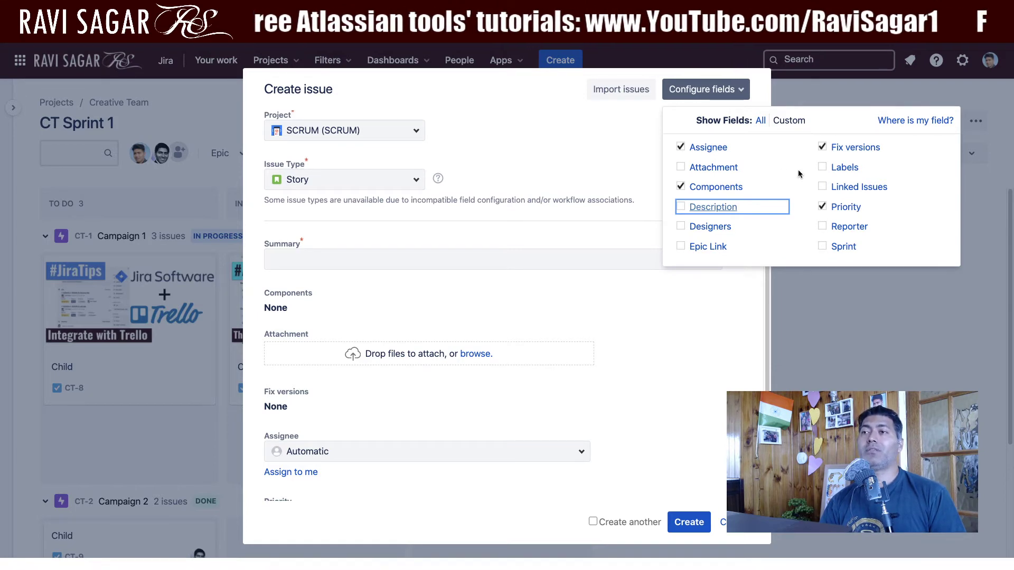
Look up the Due date field with Where is my field, read its status for the create form, and close the dialogs
click(912, 127)
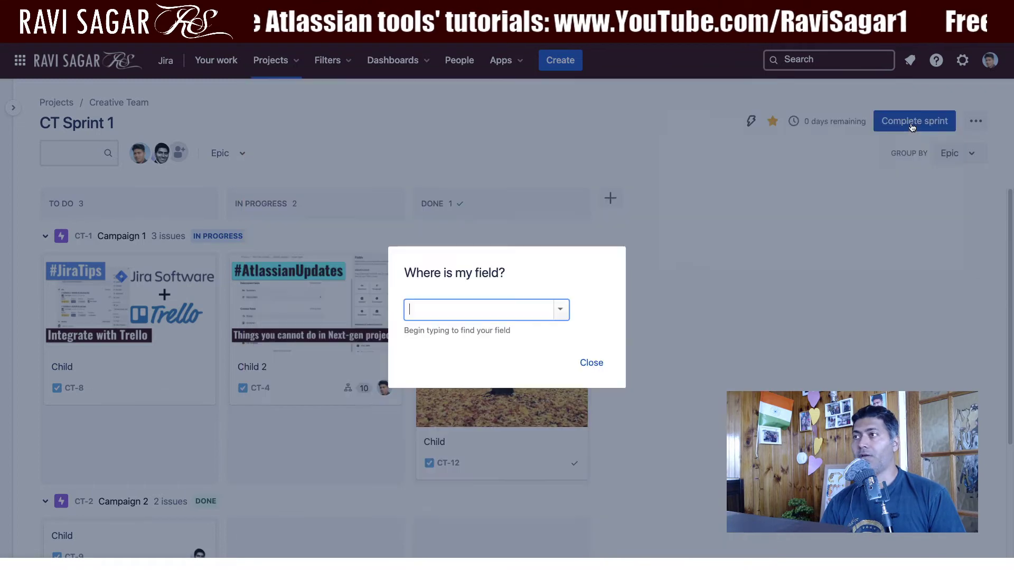
text(due)
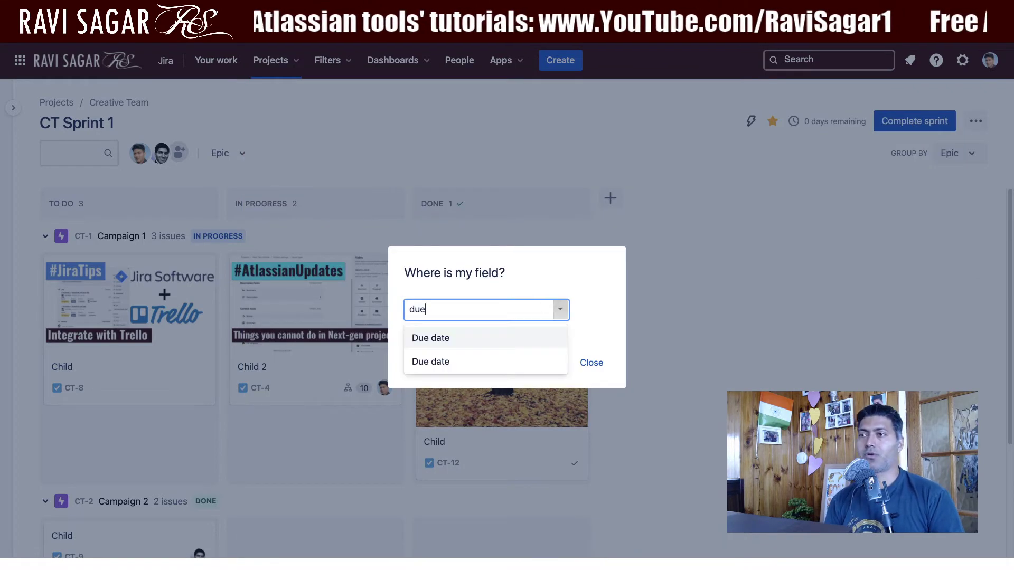
click(442, 337)
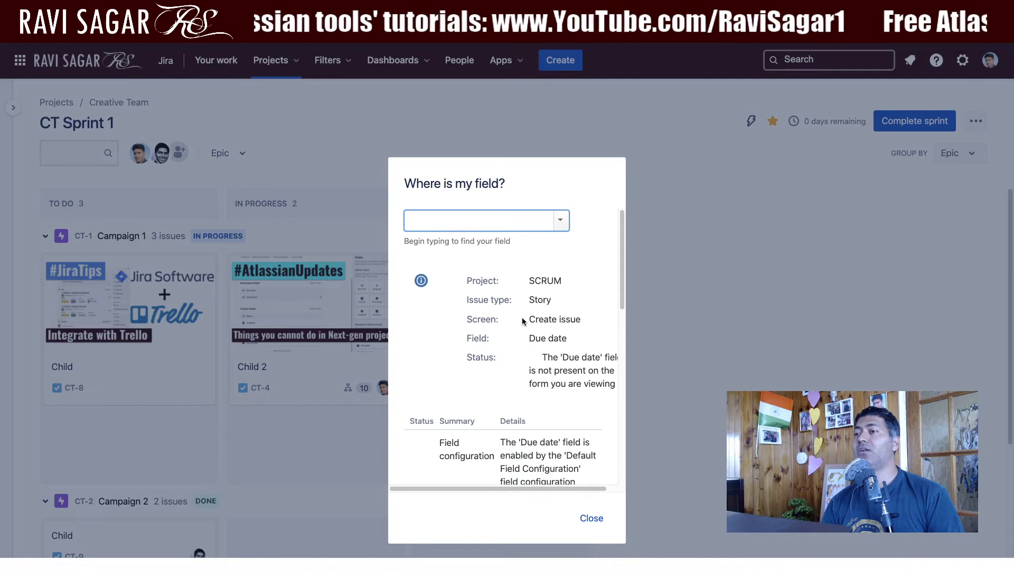
scroll(522, 318, down, 3)
scroll(522, 318, up, 3)
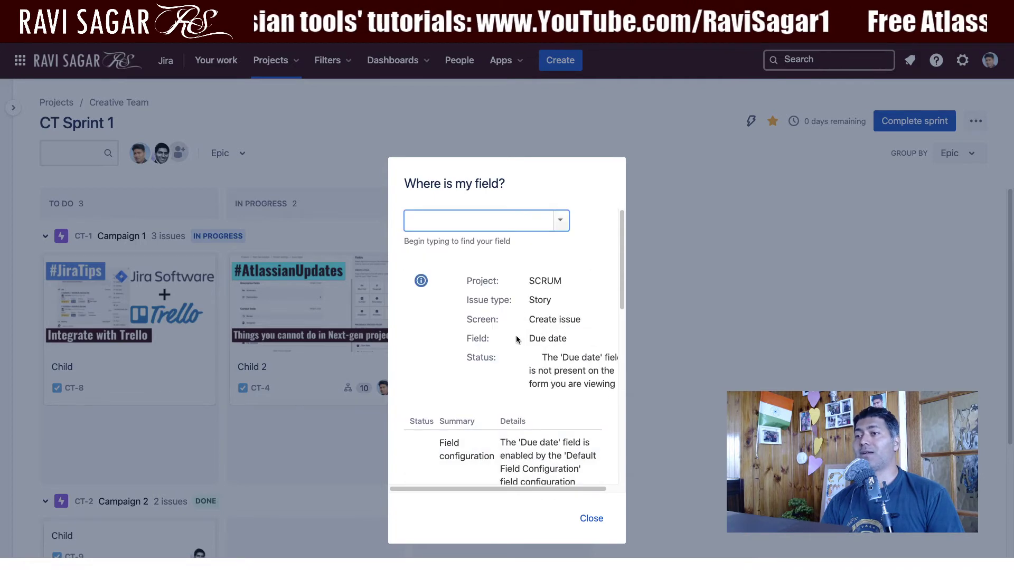
drag(504, 487, 533, 487)
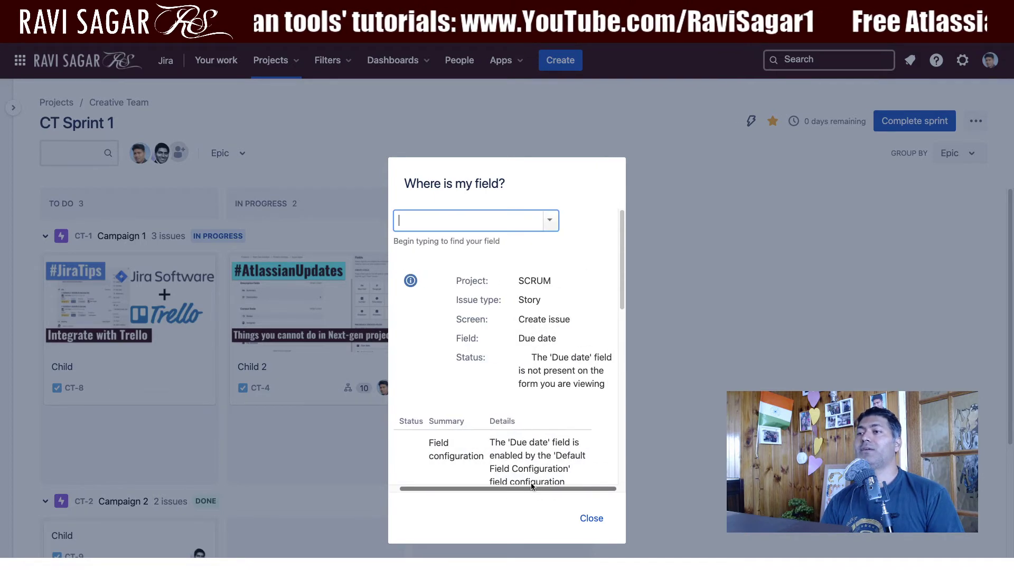
triple_click(547, 355)
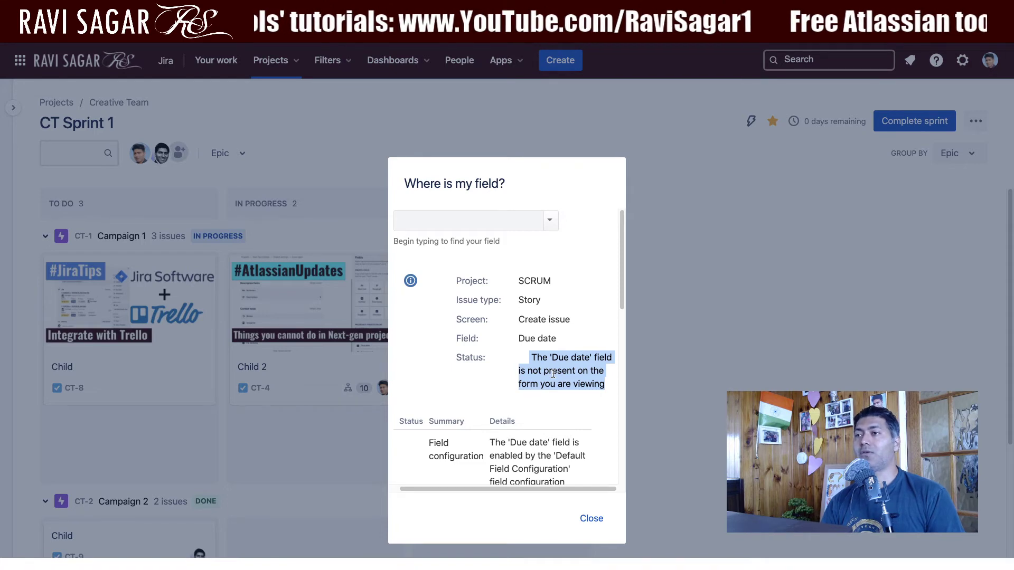
key(Escape)
key(Escape)
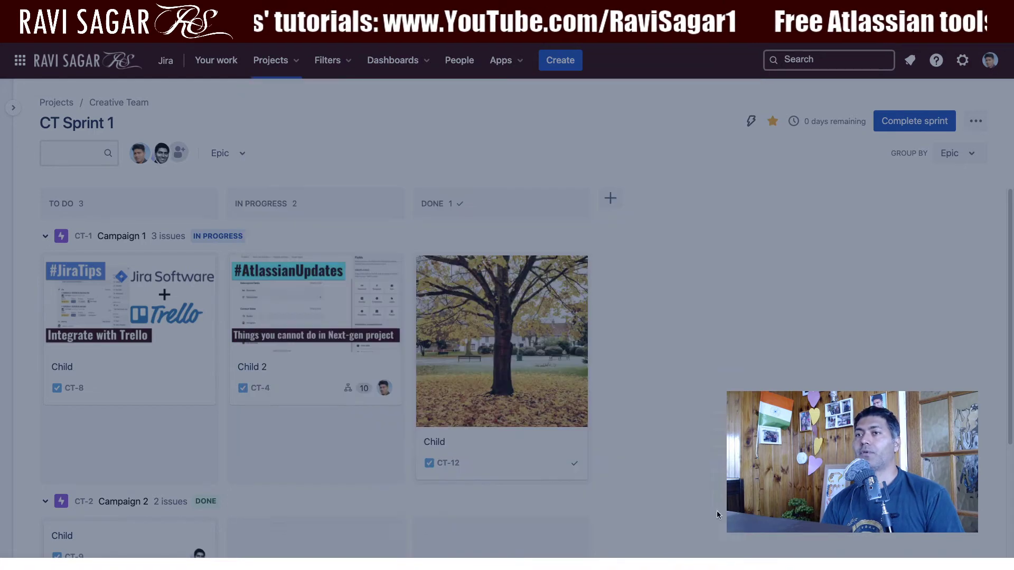
Go to the SCRUM project and open its project settings
click(292, 73)
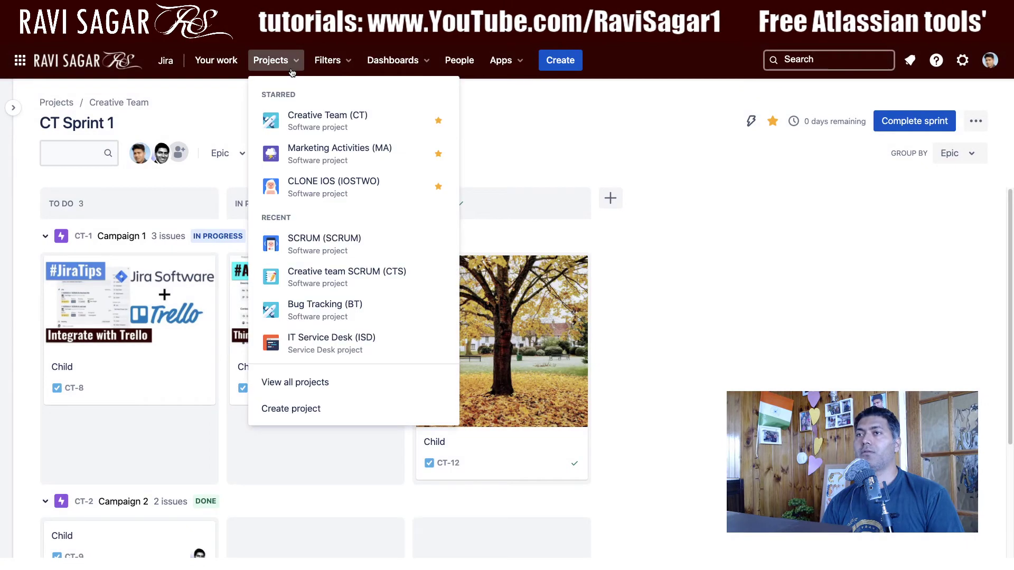
click(308, 243)
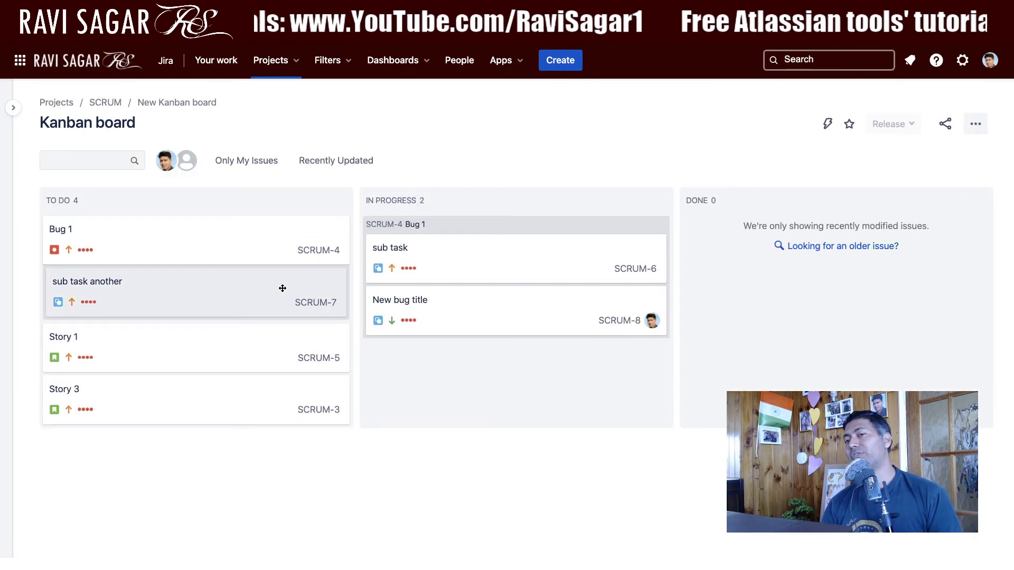
mouse_move(28, 539)
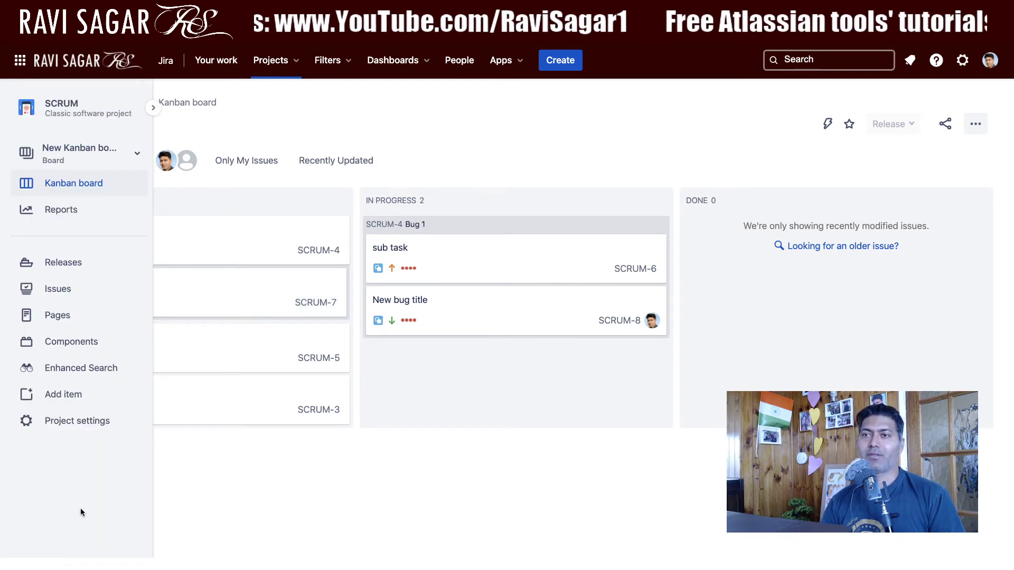
click(72, 422)
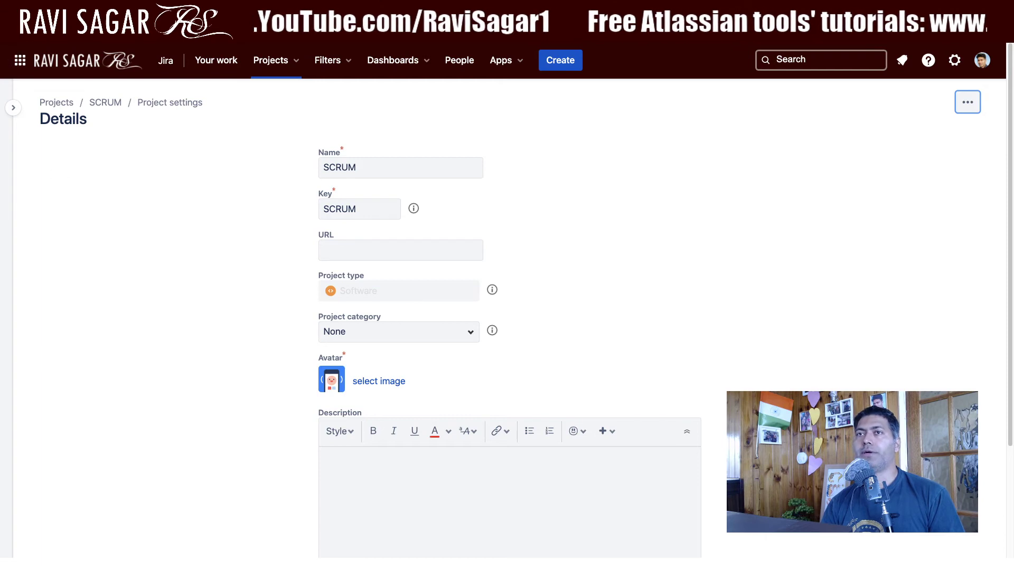
Reload the project details, expand the settings navigation and open the project's Screens configuration
key(super+r)
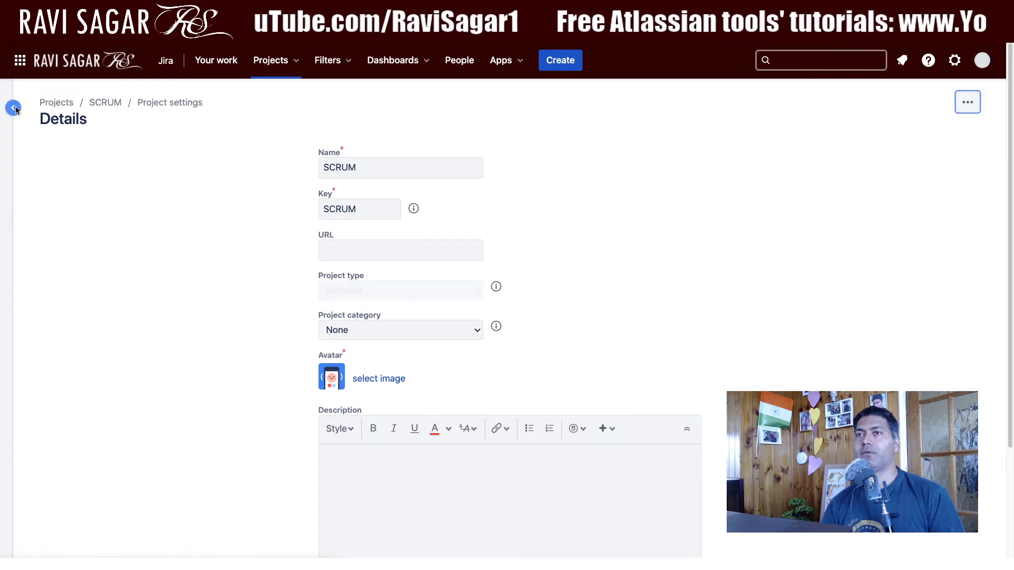
click(13, 108)
scroll(127, 389, down, 6)
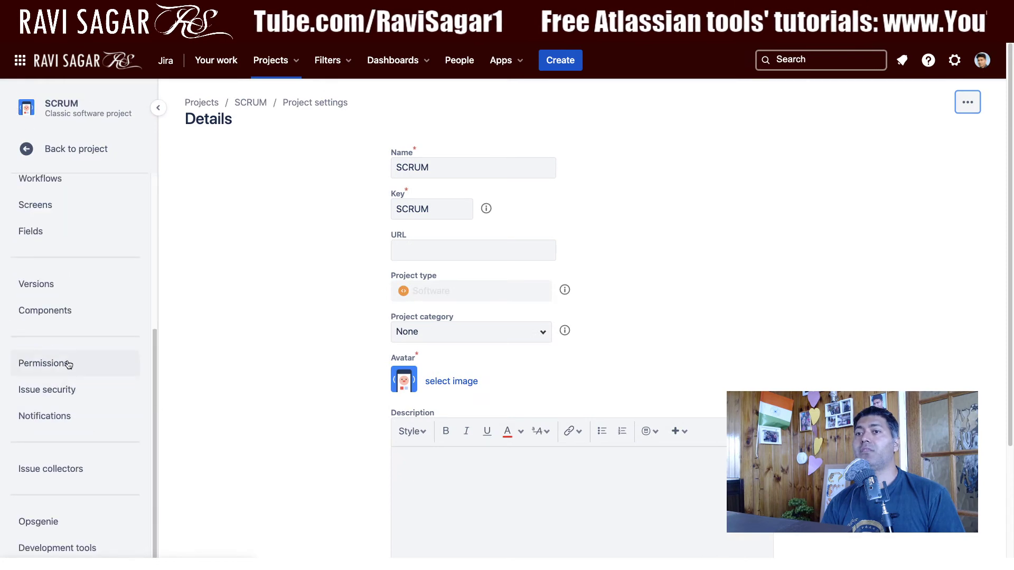
scroll(79, 369, up, 5)
scroll(88, 321, down, 4)
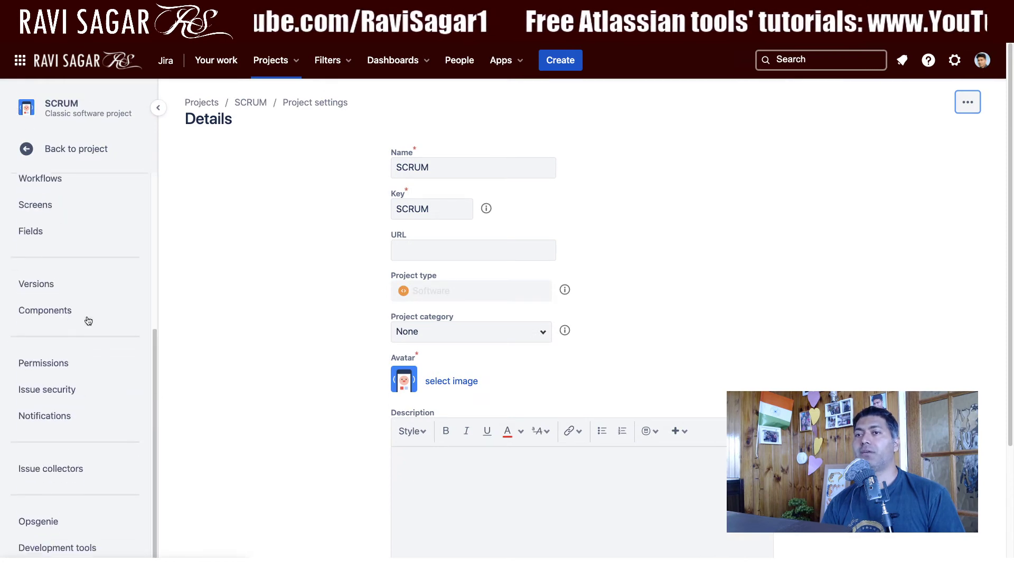
scroll(84, 364, down, 3)
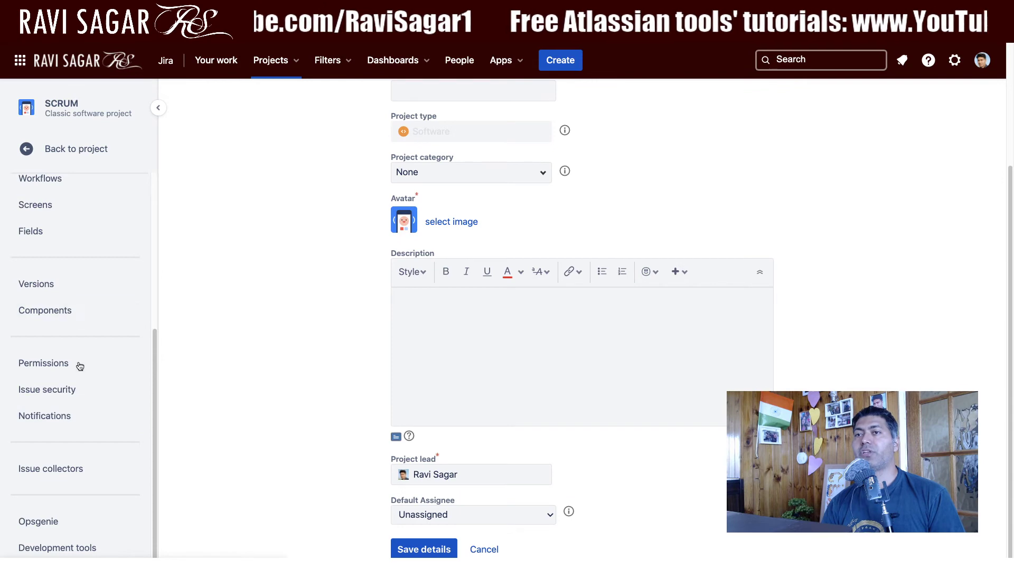
scroll(80, 369, up, 4)
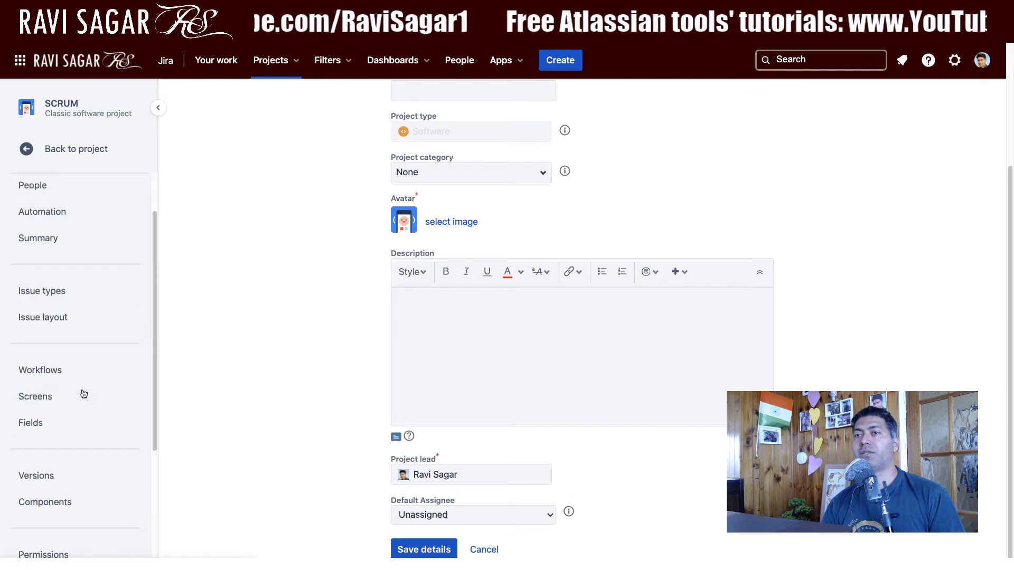
click(52, 401)
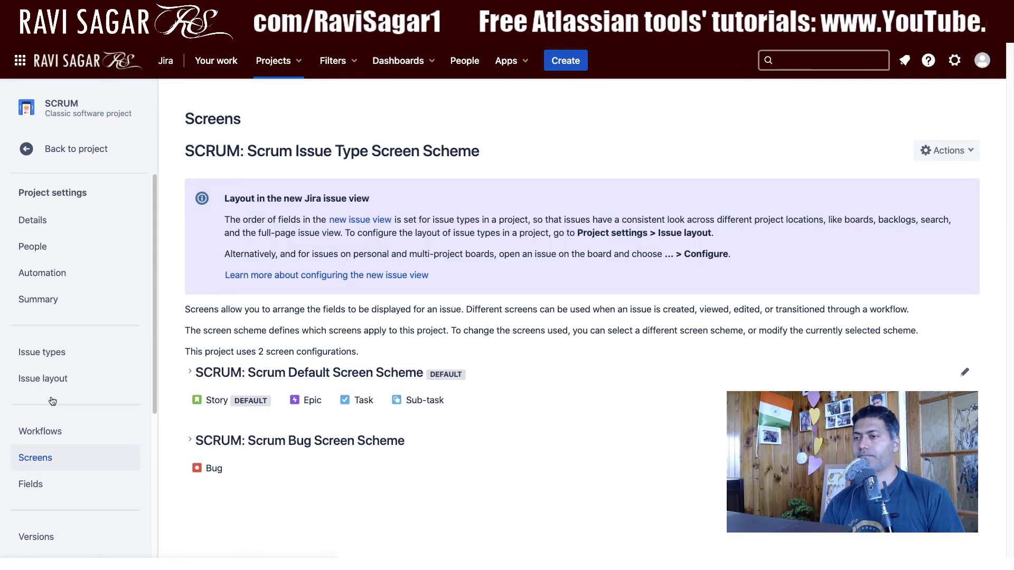
Expand the Default and Bug screen schemes and examine which screens they use for the create, edit and view issue operations
triple_click(344, 150)
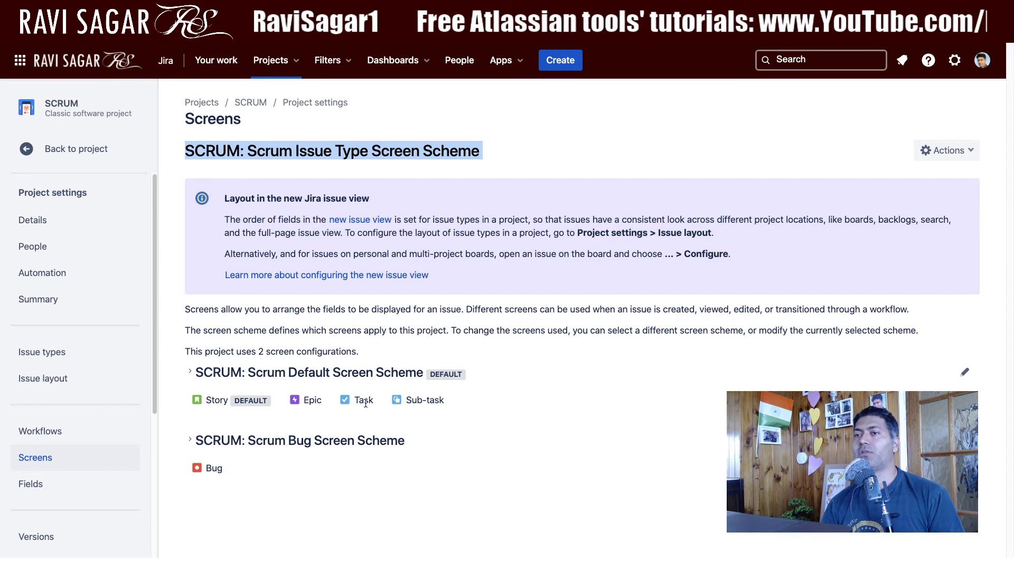
click(235, 441)
click(268, 373)
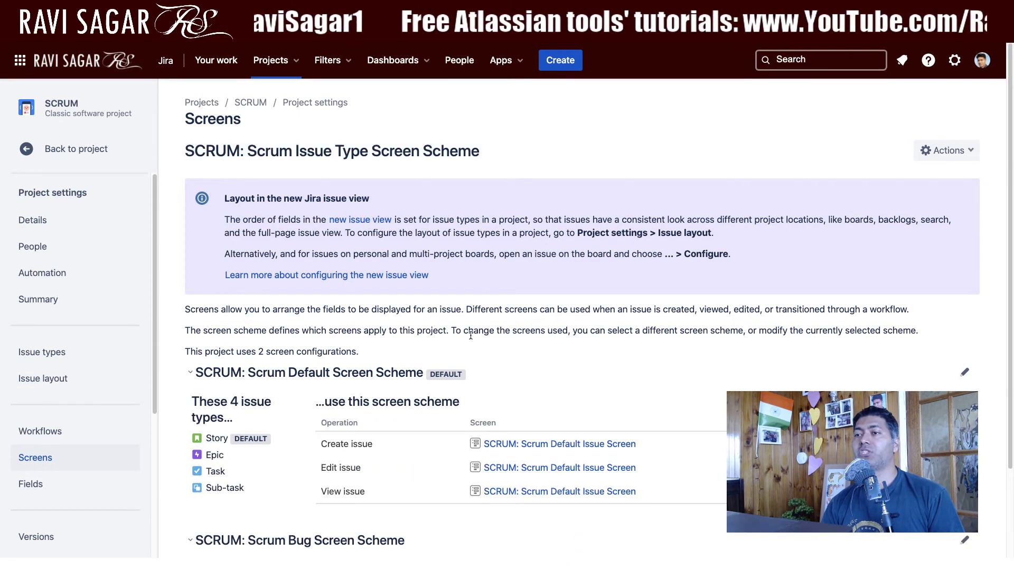
scroll(470, 335, down, 3)
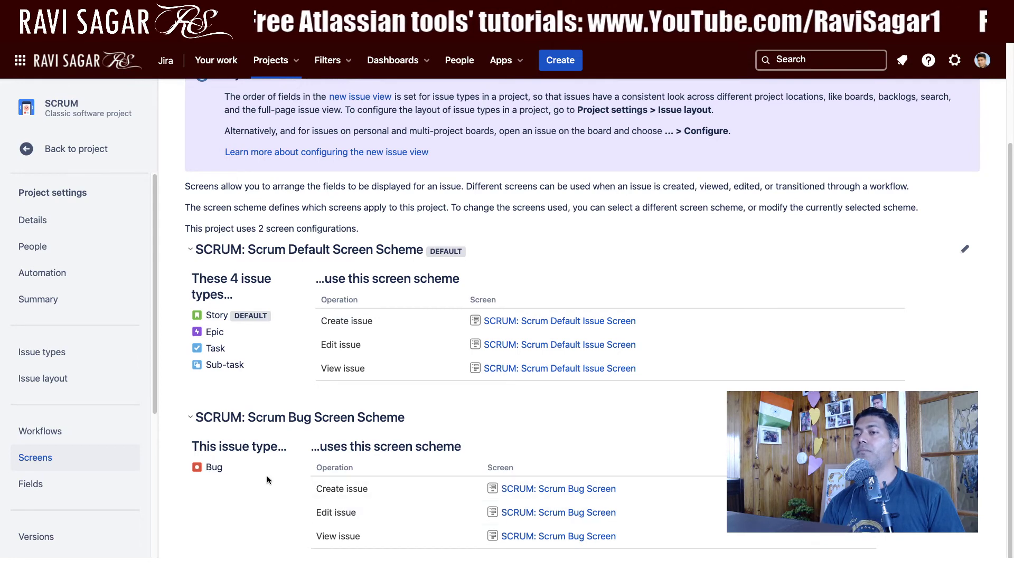
double_click(346, 512)
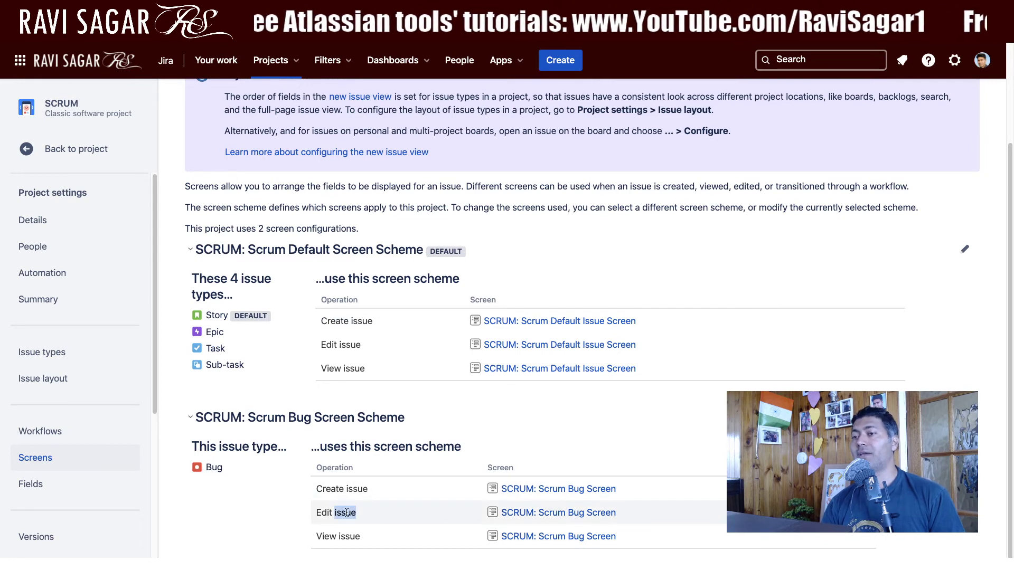
double_click(348, 537)
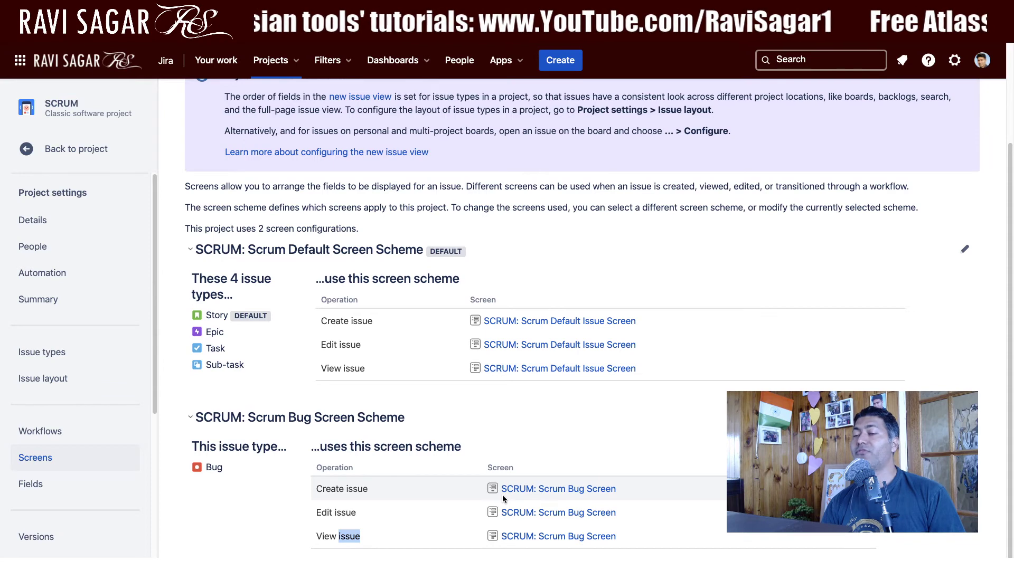
double_click(336, 489)
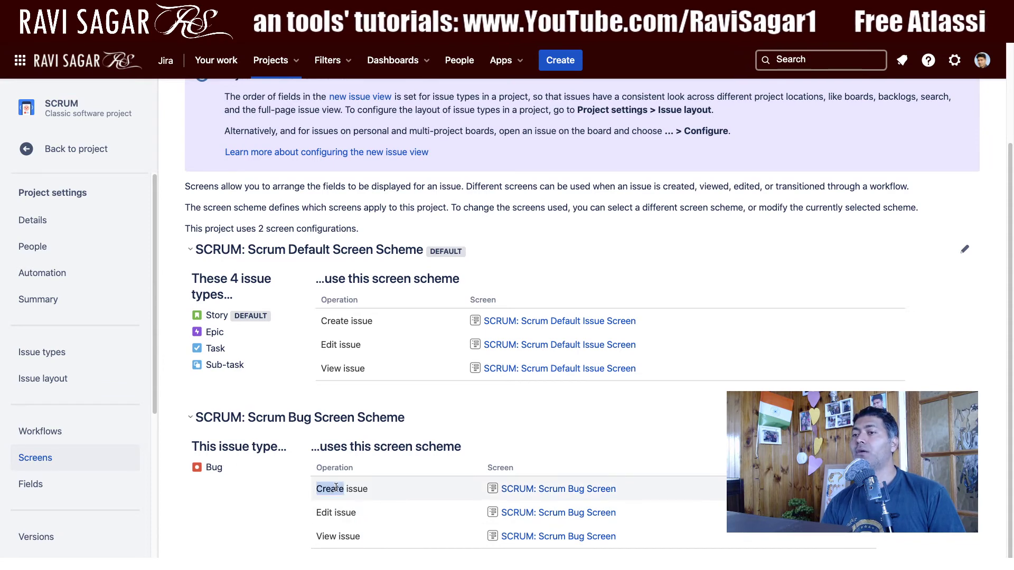
Examine the Bug screen scheme's create and edit operations and the project's issue type screen scheme heading
triple_click(336, 488)
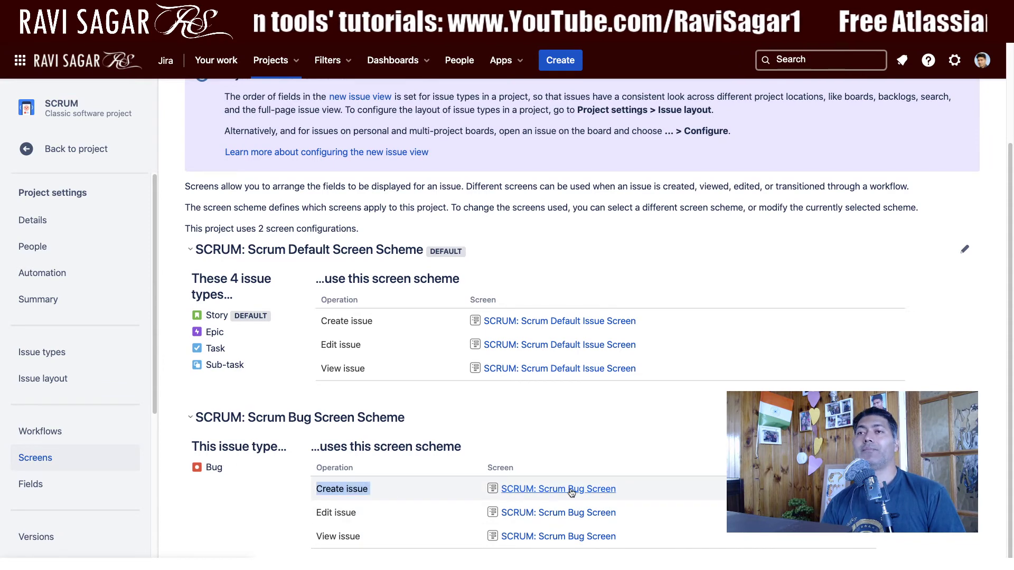
triple_click(344, 513)
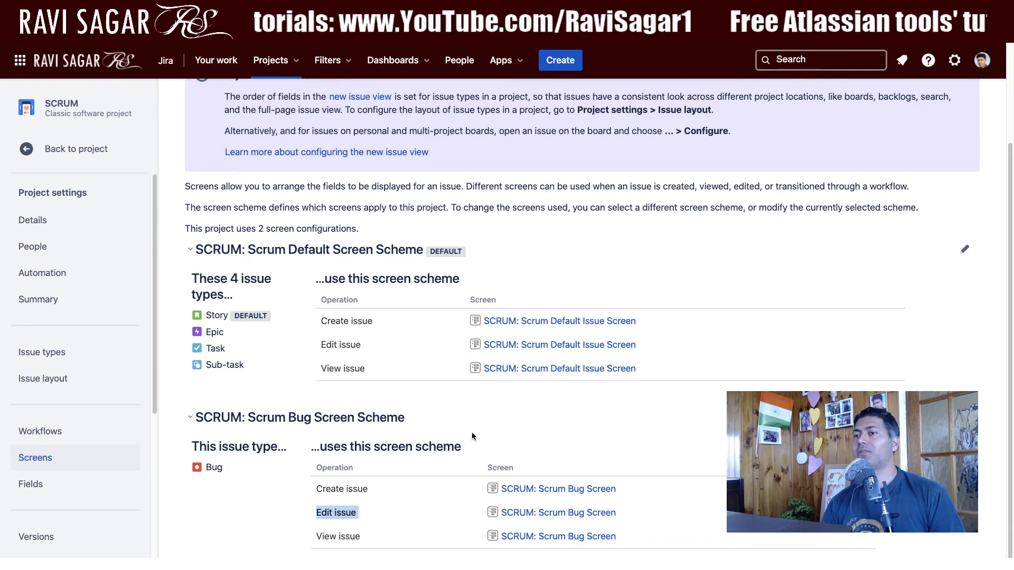
click(547, 457)
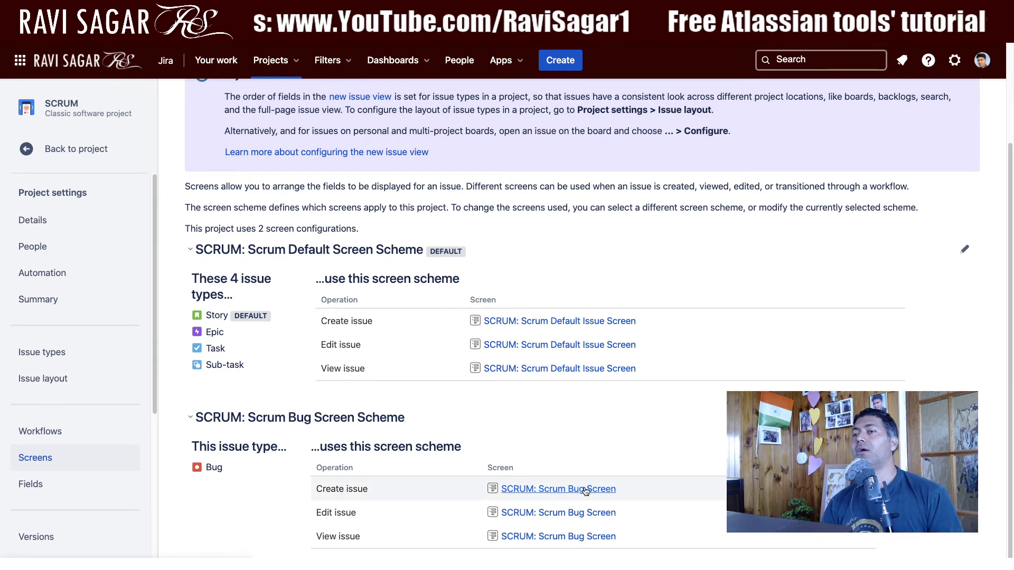
scroll(583, 506, up, 1)
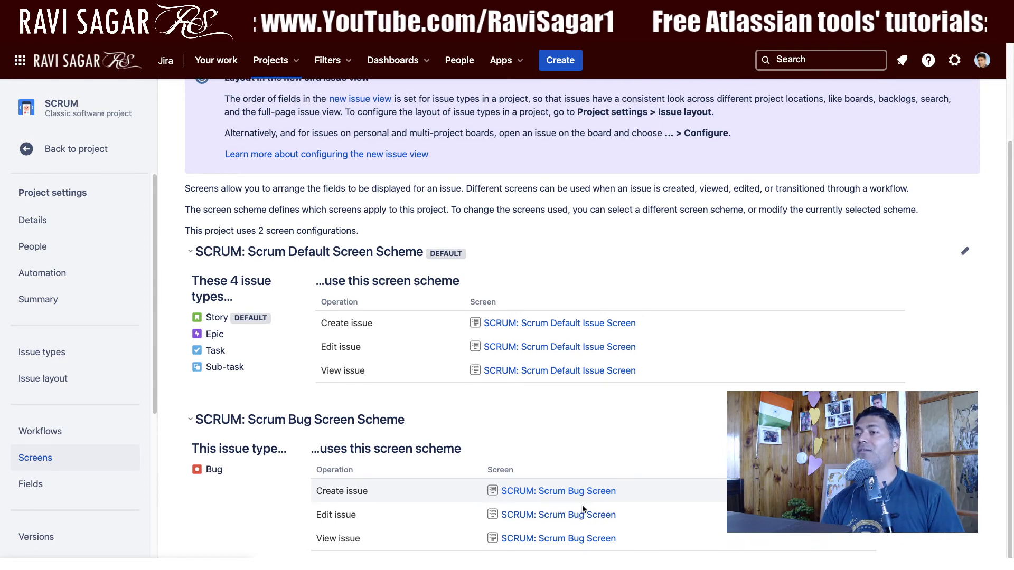
scroll(582, 506, up, 5)
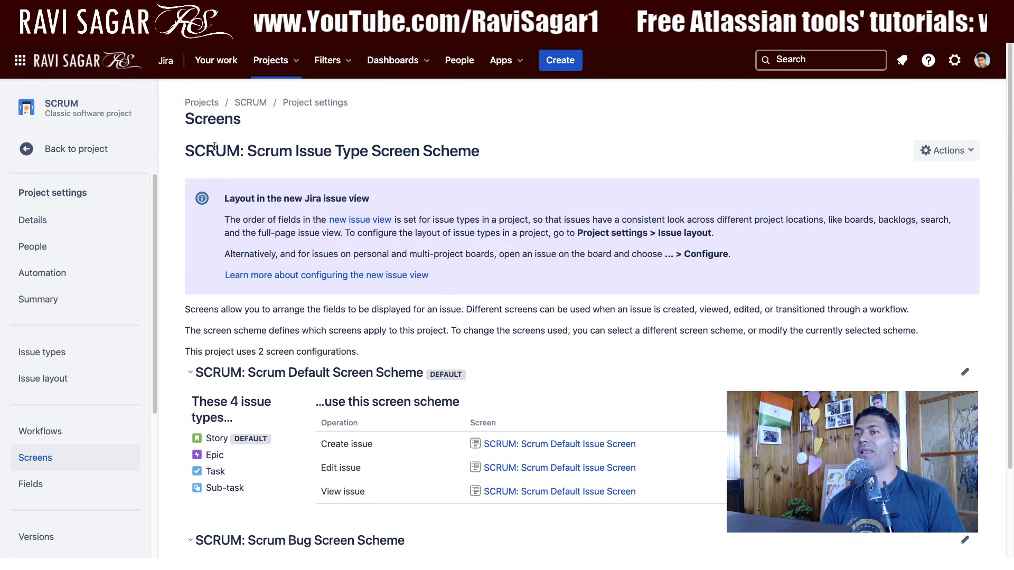
click(285, 157)
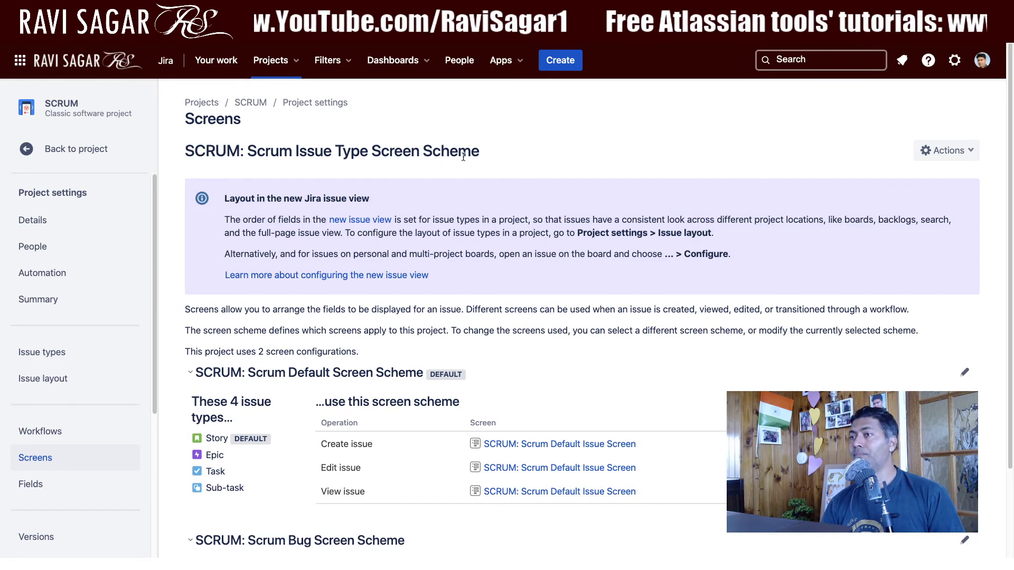
drag(495, 157, 191, 150)
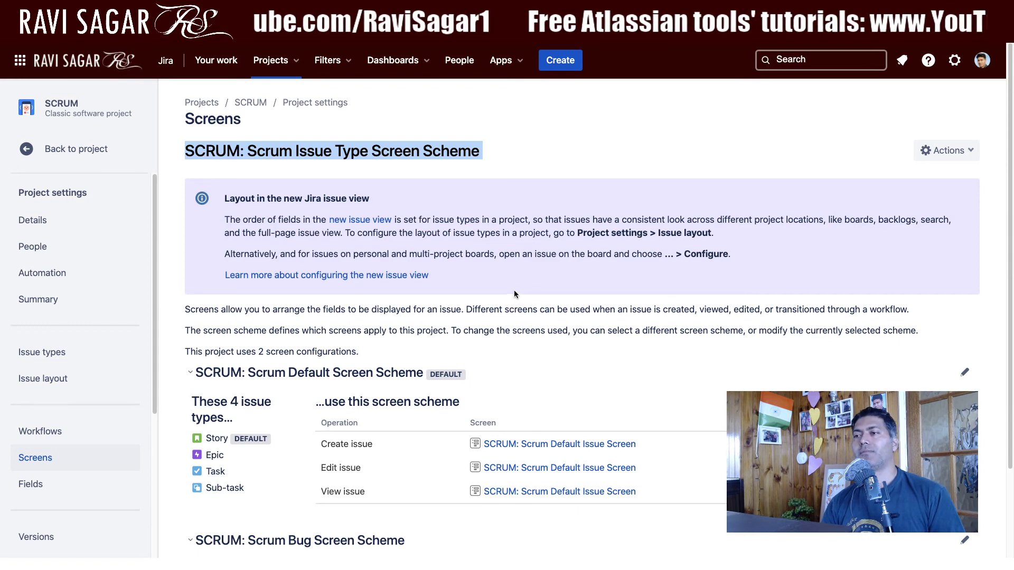
Open the SCRUM: Scrum Bug Screen used for creating bugs and add the Due date field to it
scroll(515, 291, down, 3)
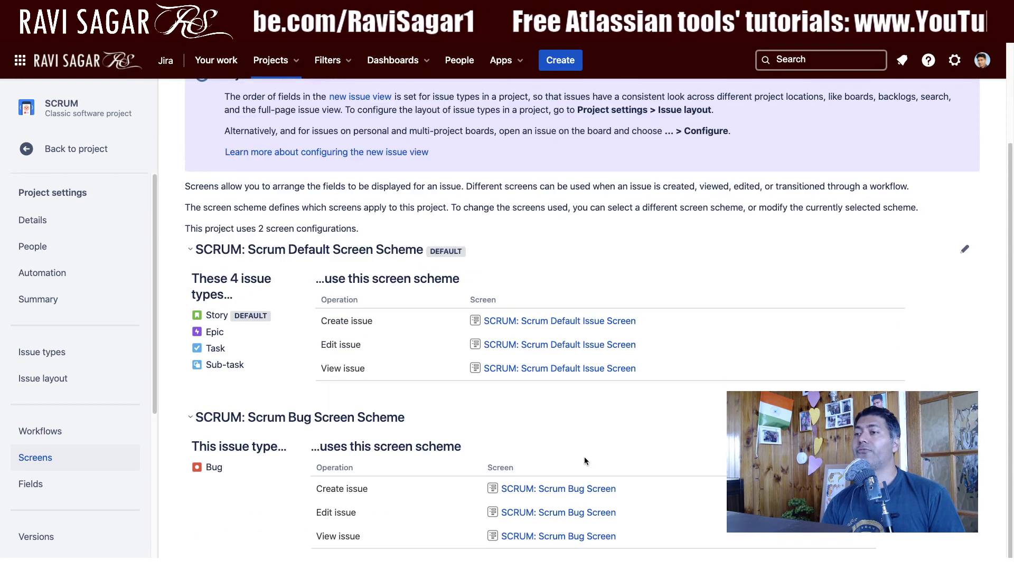
click(548, 491)
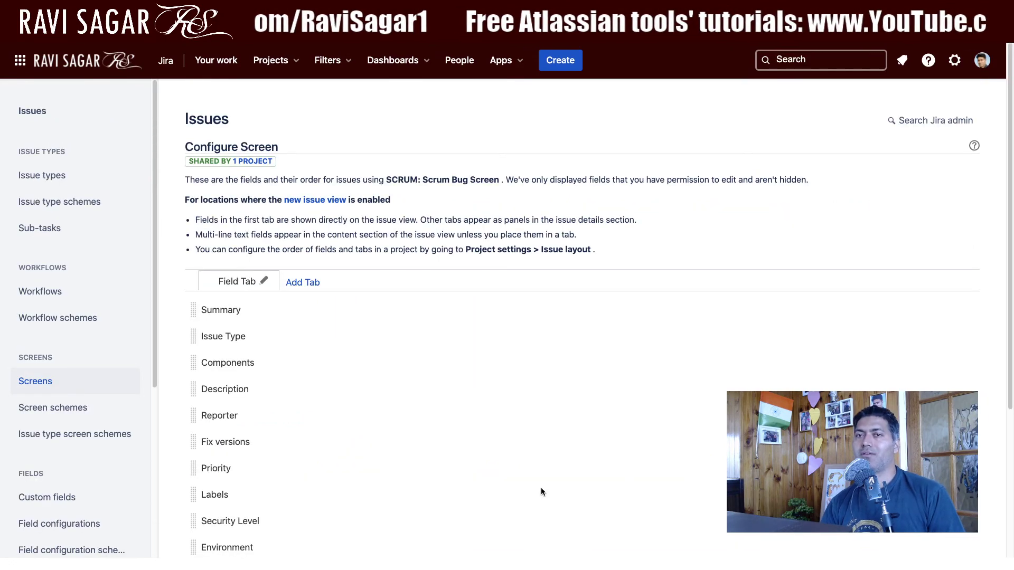
scroll(529, 460, down, 5)
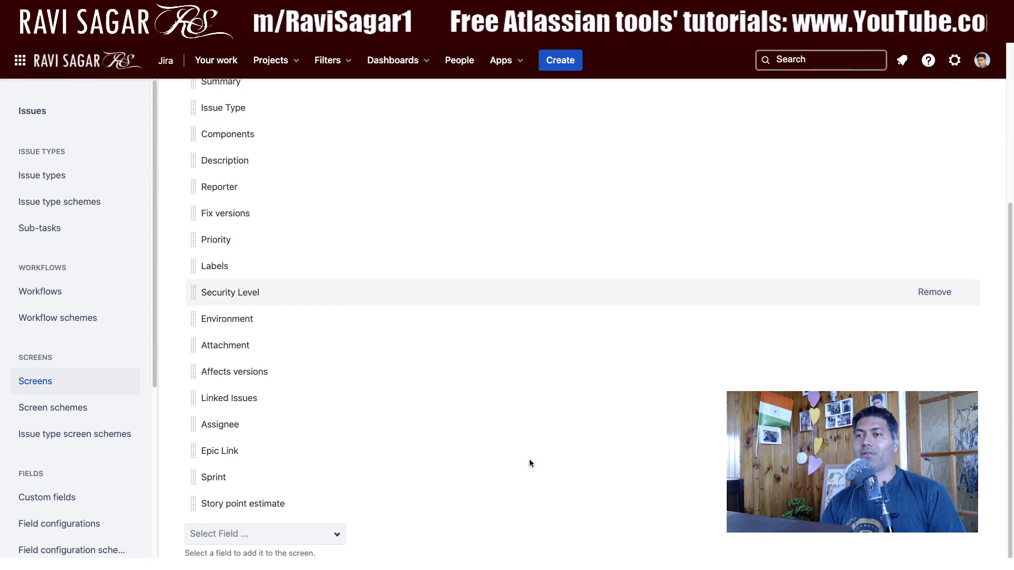
click(289, 532)
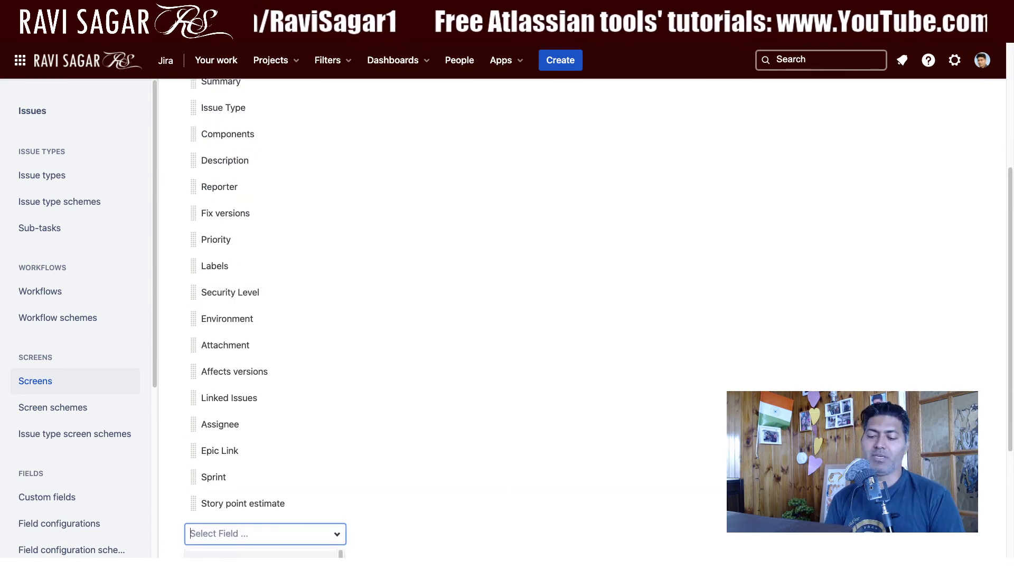
text(Due)
key(Return)
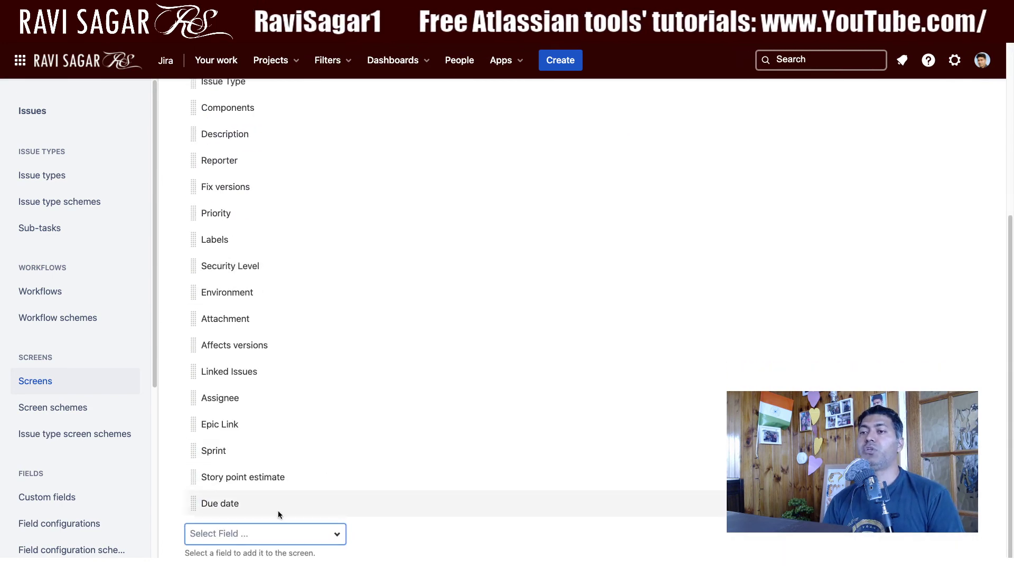
text(due)
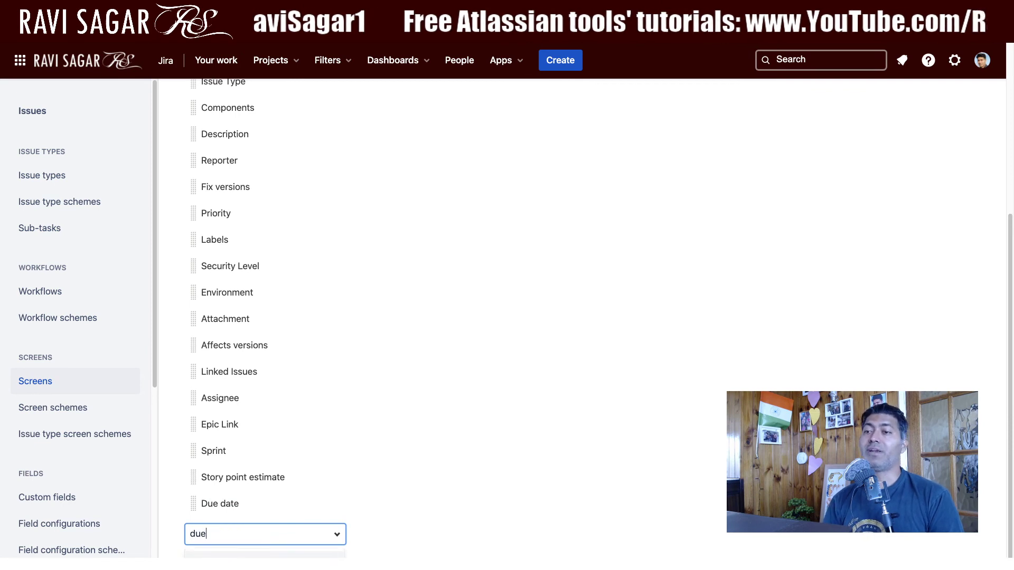
key(Return)
scroll(422, 440, up, 5)
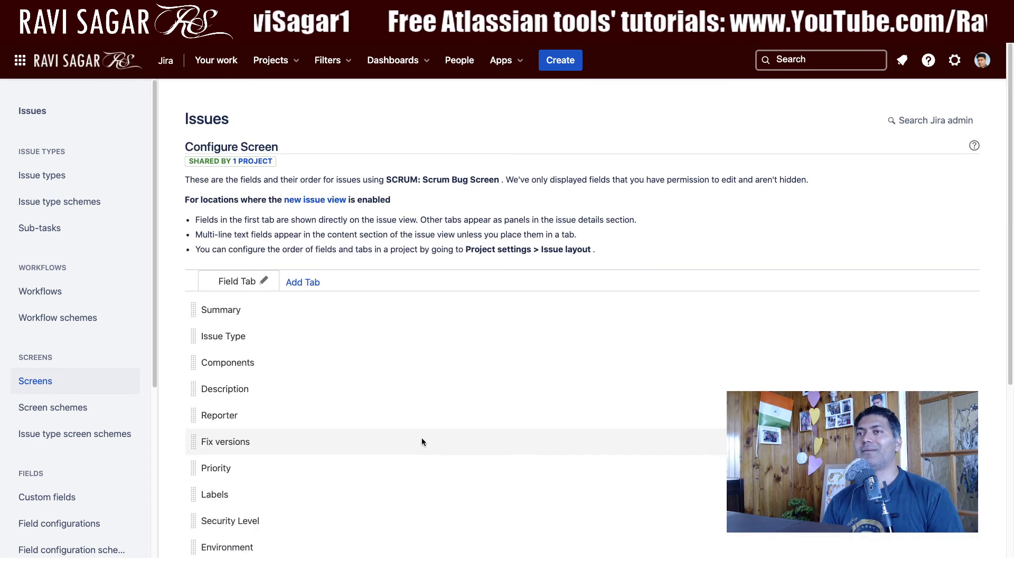
Open the create issue form for the SCRUM project and set it to show all fields
click(559, 63)
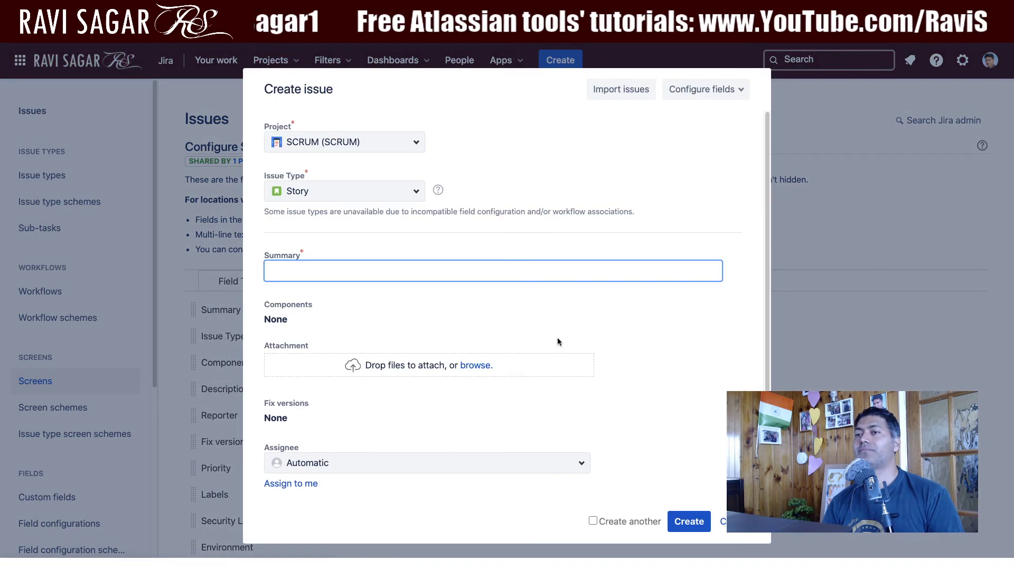
scroll(556, 341, down, 2)
scroll(556, 342, up, 2)
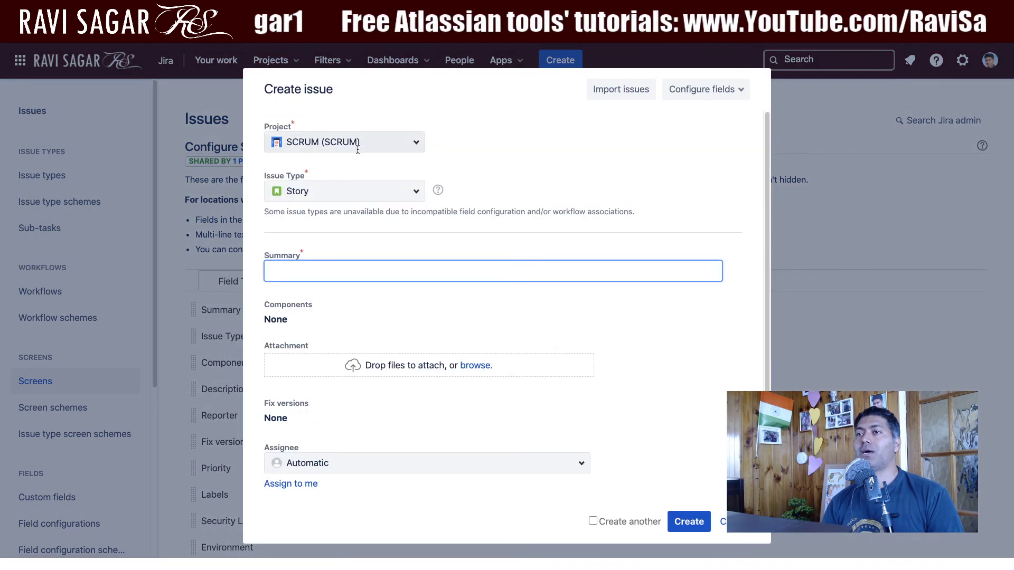
scroll(363, 350, down, 2)
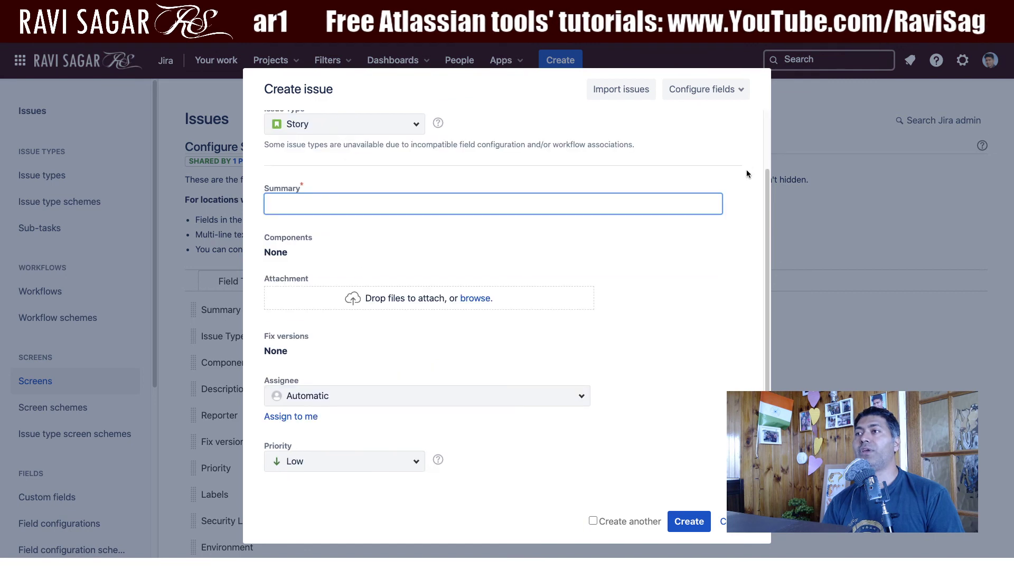
click(739, 90)
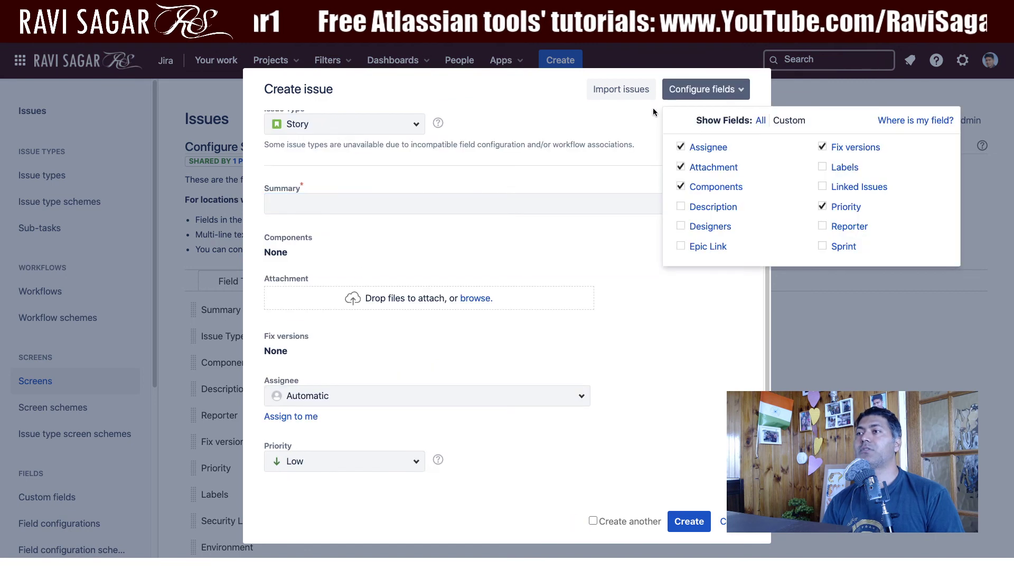
click(761, 120)
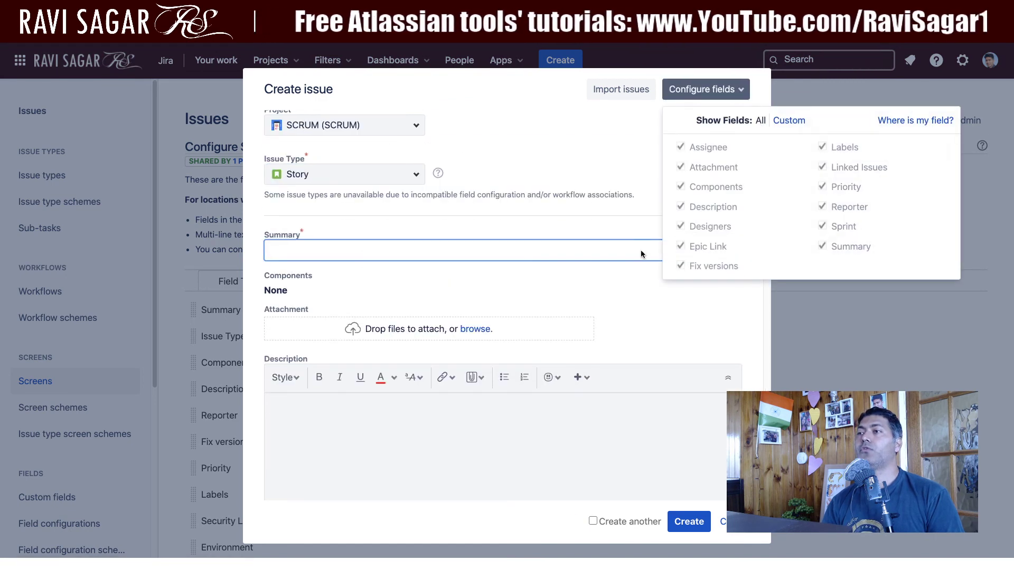
Look through the Story create form and its configurable fields for the Due date field
click(550, 266)
scroll(560, 241, down, 8)
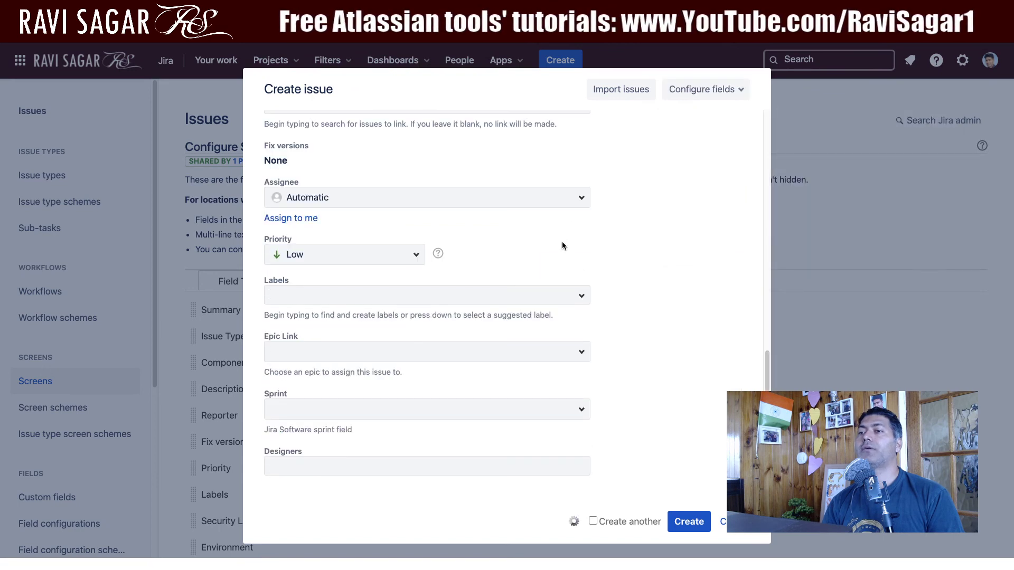
scroll(449, 360, down, 8)
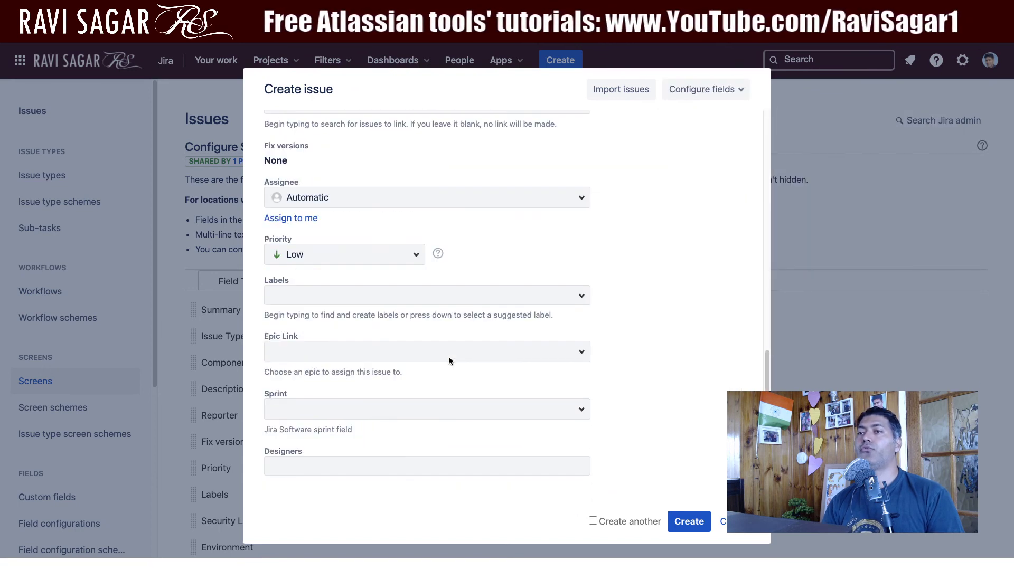
click(722, 93)
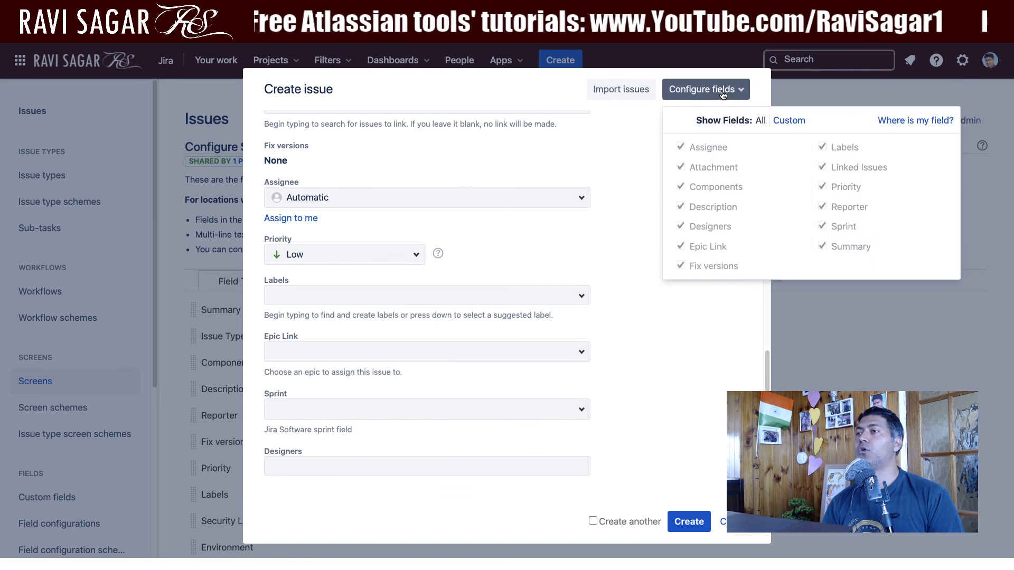
click(395, 240)
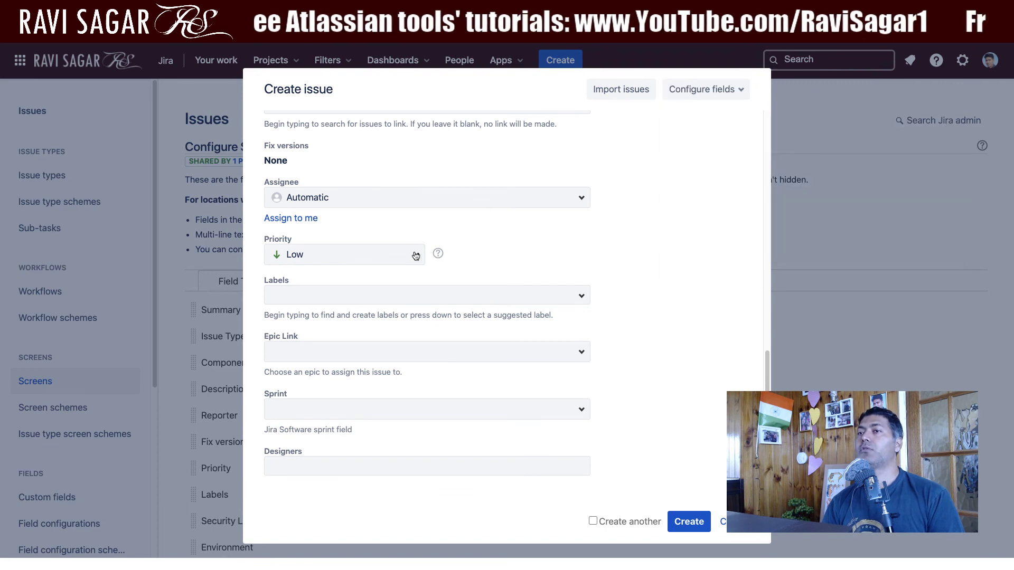
scroll(415, 255, up, 10)
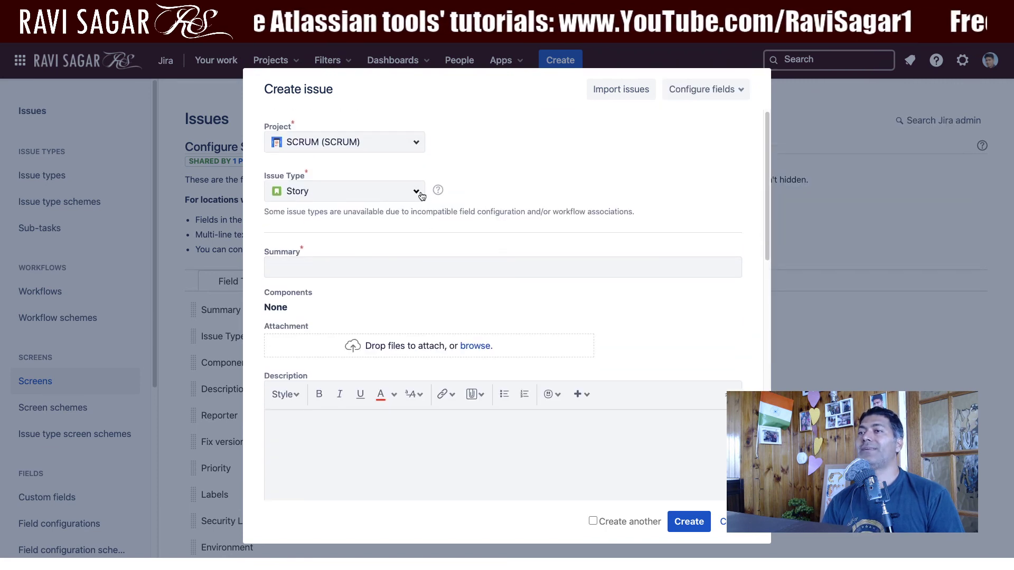
Change the issue type to Bug and check the create form for the Due date field
click(417, 193)
click(335, 242)
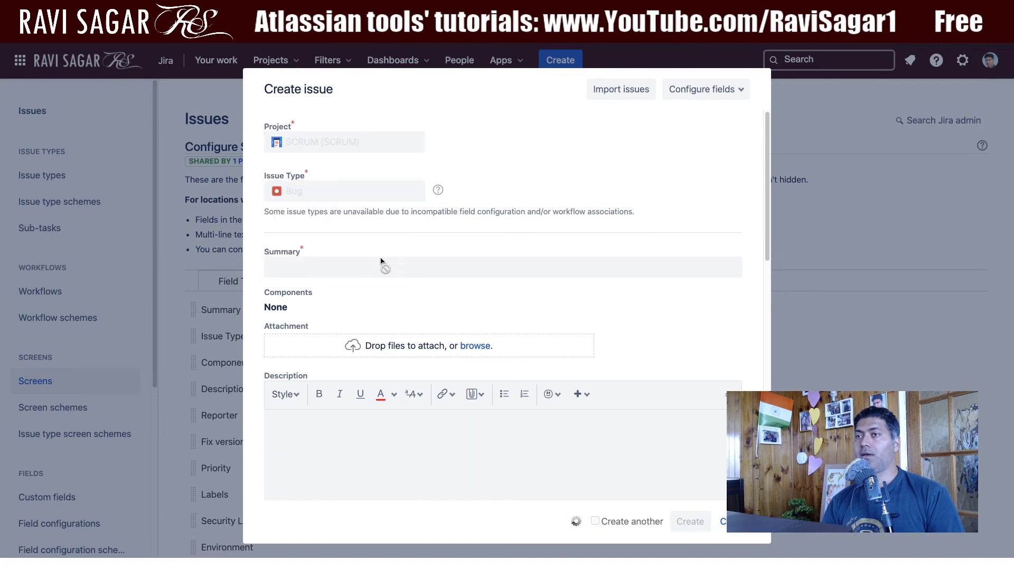
scroll(537, 319, down, 10)
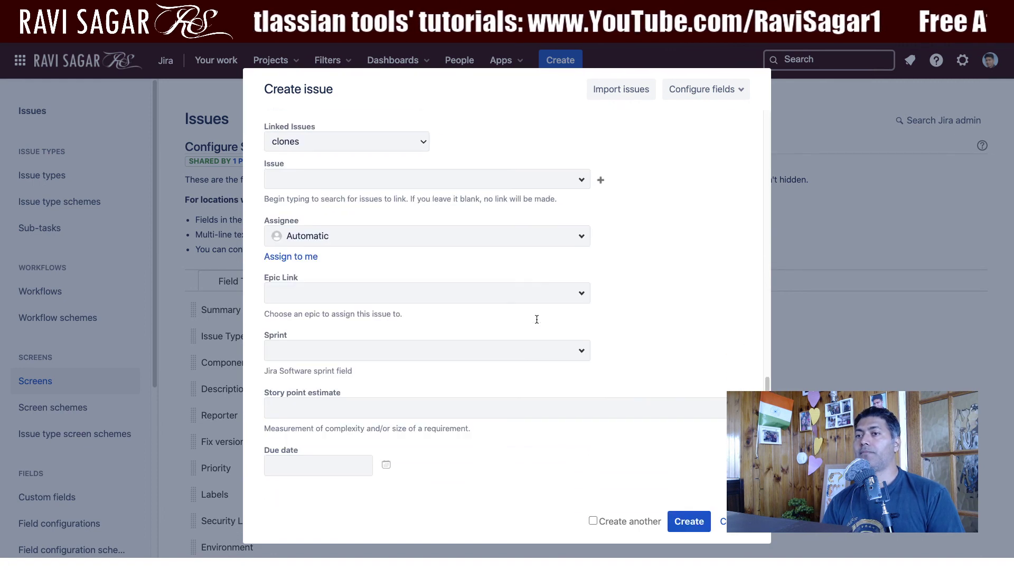
click(333, 468)
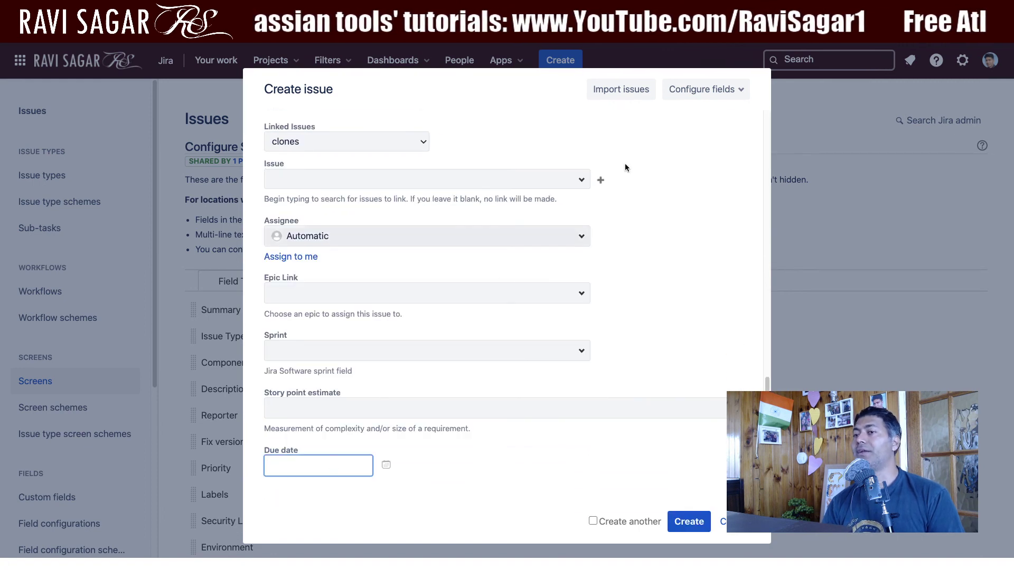
click(718, 91)
click(535, 306)
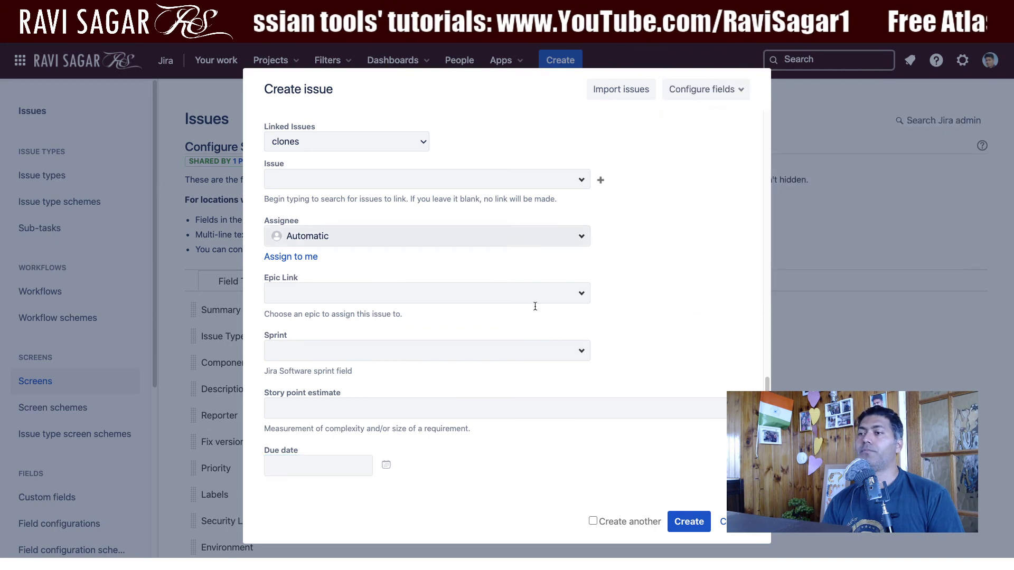